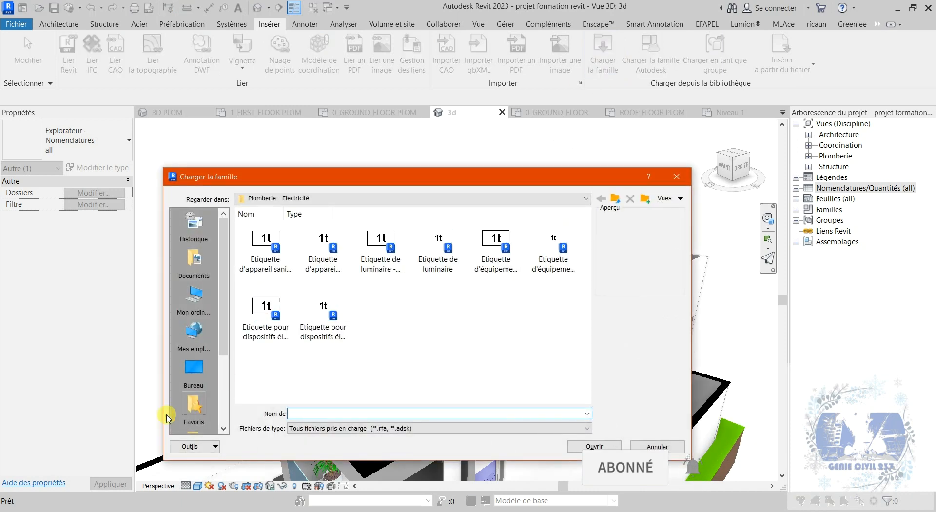
Step: Locate "Couvertine béton avec goutte d'eau - 02" in the library's Profils, "En relief - En creux" folder and leave without loading it
{"action": "scroll", "coordinate": [190, 418], "scroll_direction": "down", "scroll_amount": 3}
{"action": "left_click", "coordinate": [190, 419]}
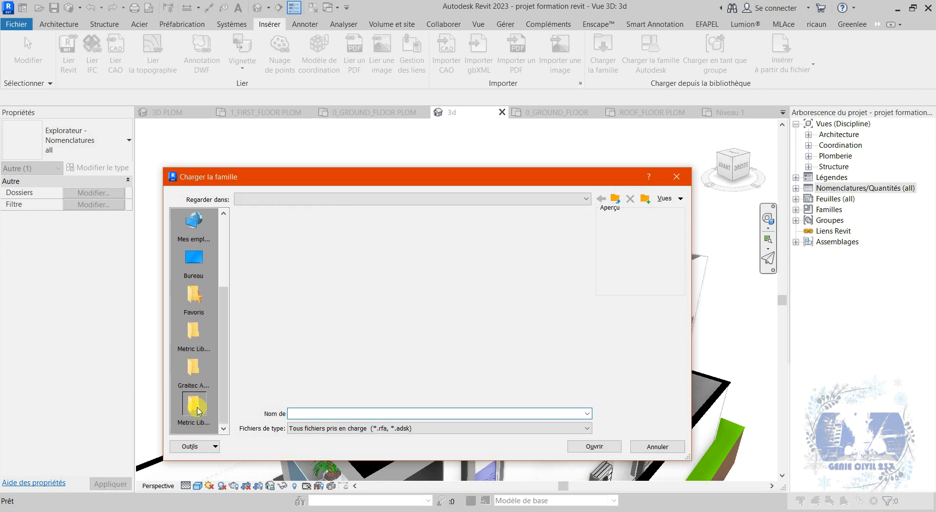
{"action": "scroll", "coordinate": [370, 323], "scroll_direction": "down", "scroll_amount": 5}
{"action": "double_click", "coordinate": [379, 316]}
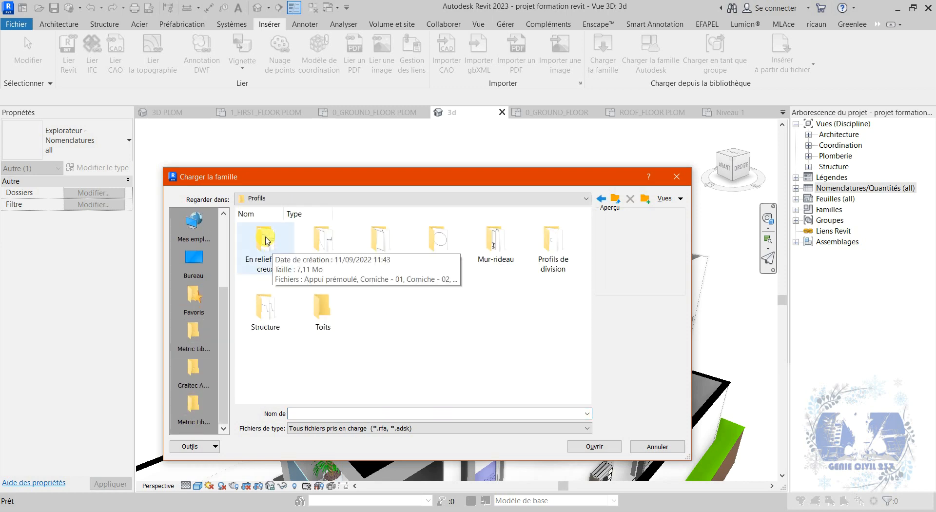
{"action": "double_click", "coordinate": [272, 239]}
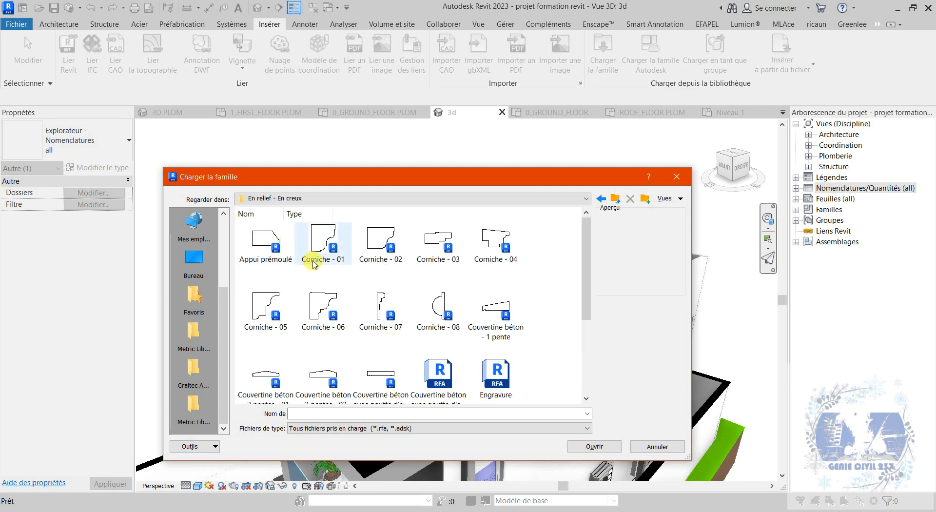
{"action": "scroll", "coordinate": [341, 288], "scroll_direction": "down", "scroll_amount": 2}
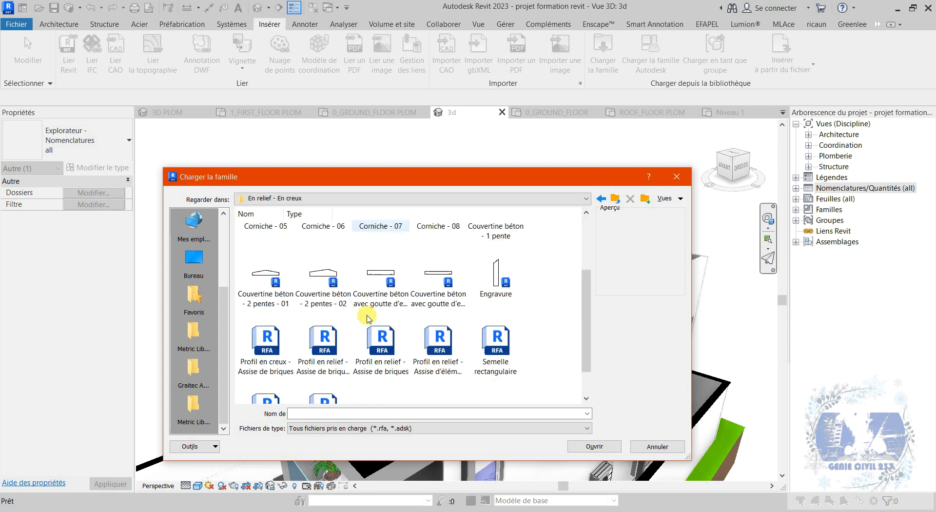
{"action": "left_click", "coordinate": [441, 277]}
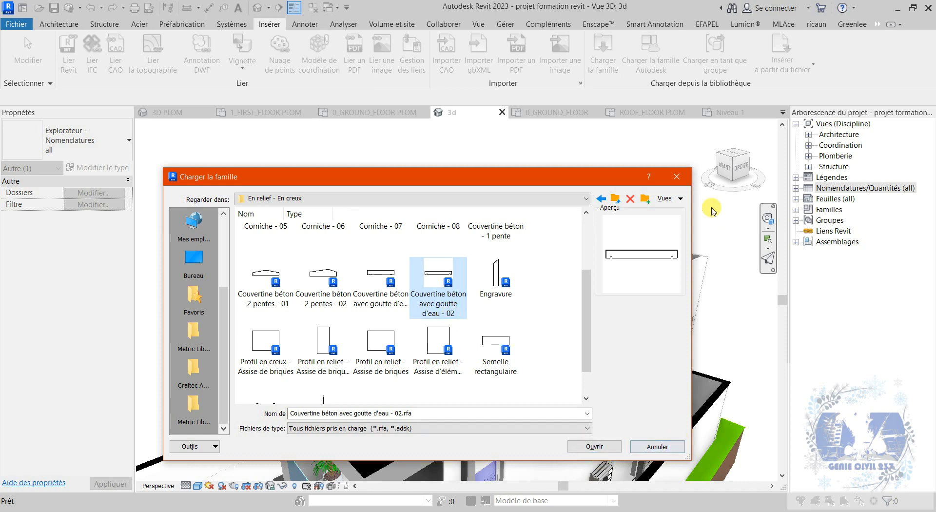
{"action": "left_click", "coordinate": [685, 174]}
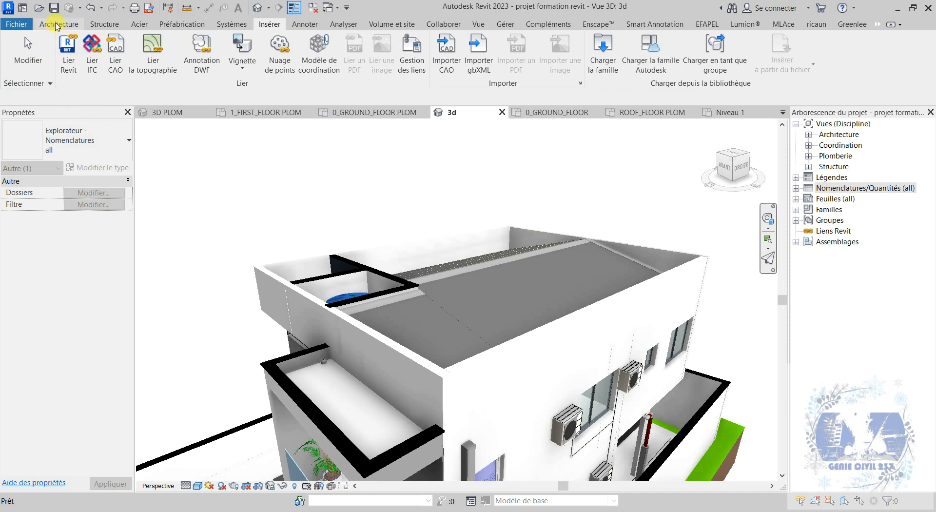
Step: Open the project's loaded Couvertine béton avec goutte d'eau profile family for editing, without saving the project
{"action": "left_click", "coordinate": [64, 25]}
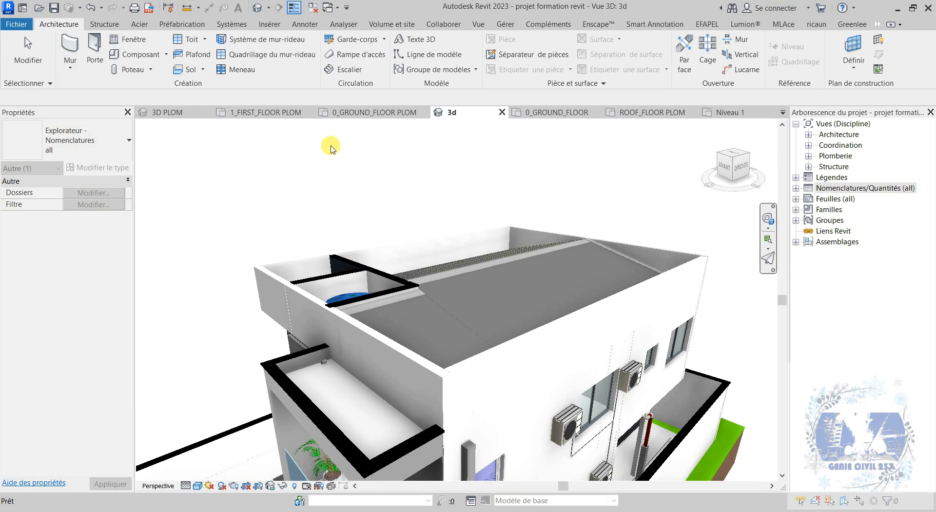
{"action": "left_click", "coordinate": [796, 209]}
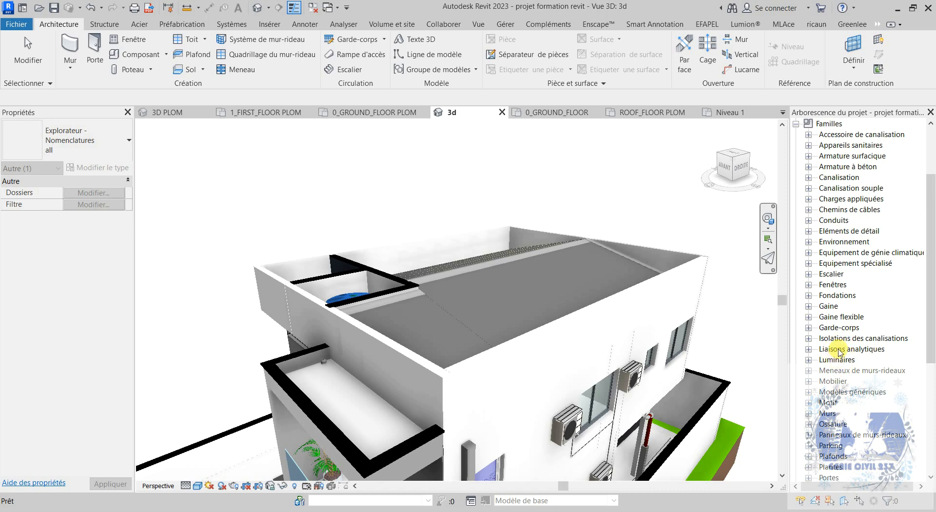
{"action": "scroll", "coordinate": [839, 350], "scroll_direction": "down", "scroll_amount": 5}
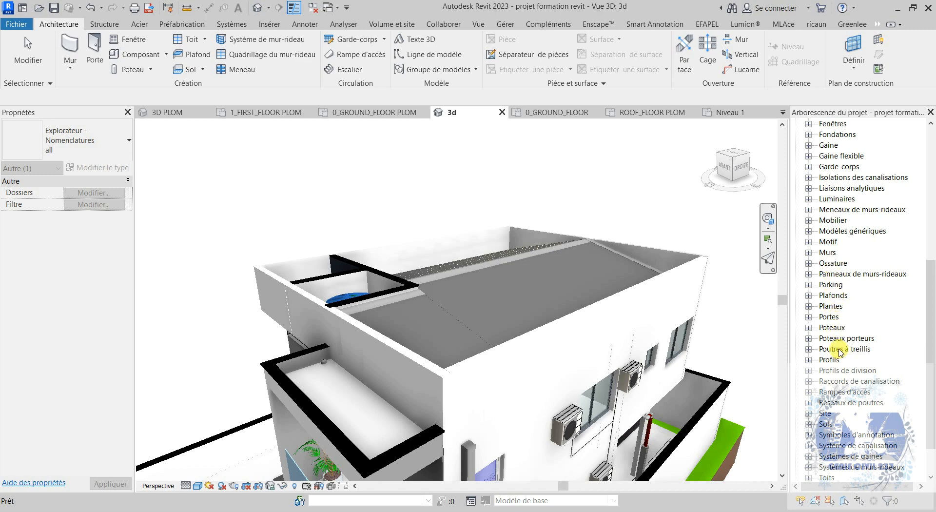
{"action": "left_click", "coordinate": [809, 360]}
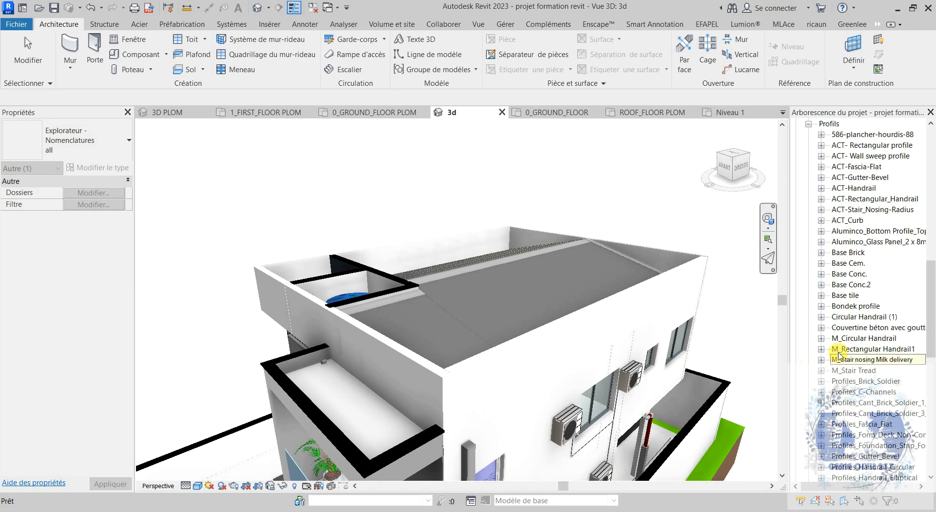
{"action": "scroll", "coordinate": [848, 290], "scroll_direction": "down", "scroll_amount": 1}
{"action": "scroll", "coordinate": [849, 290], "scroll_direction": "down", "scroll_amount": 1}
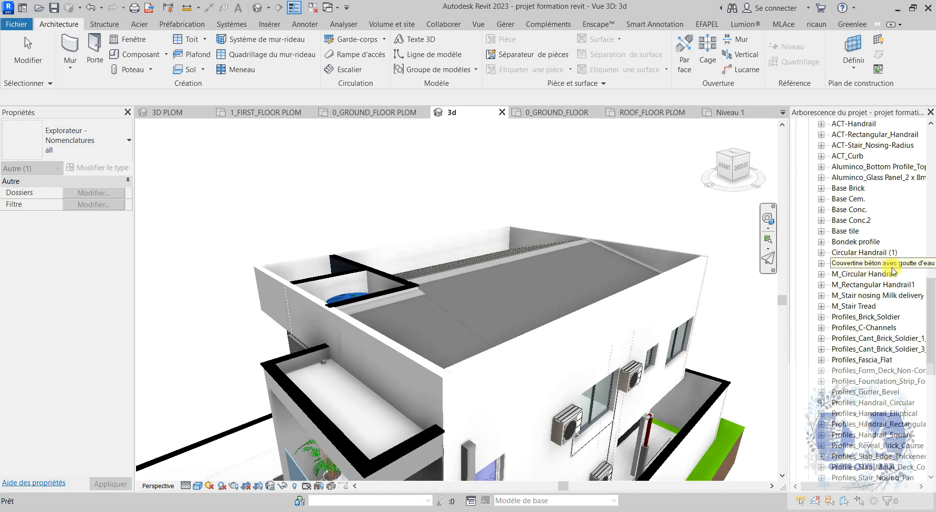
{"action": "right_click", "coordinate": [851, 266]}
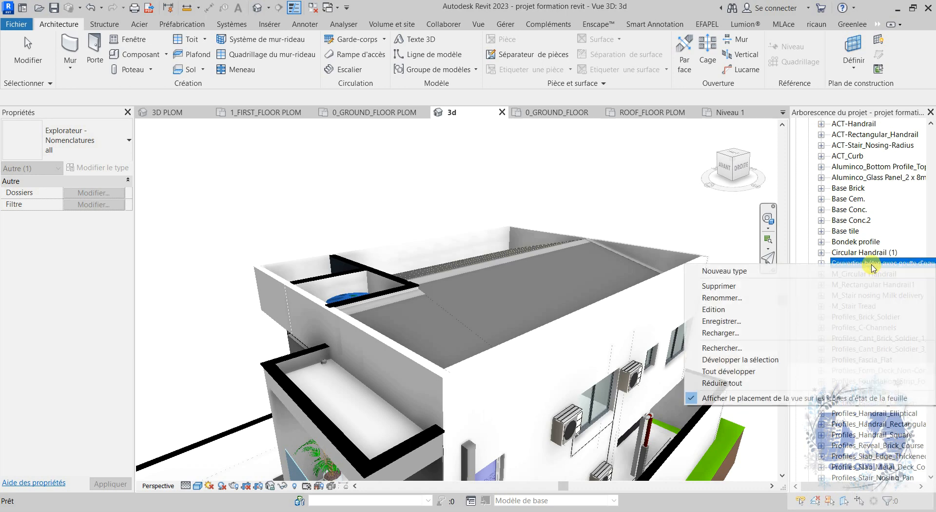
{"action": "left_click", "coordinate": [718, 310]}
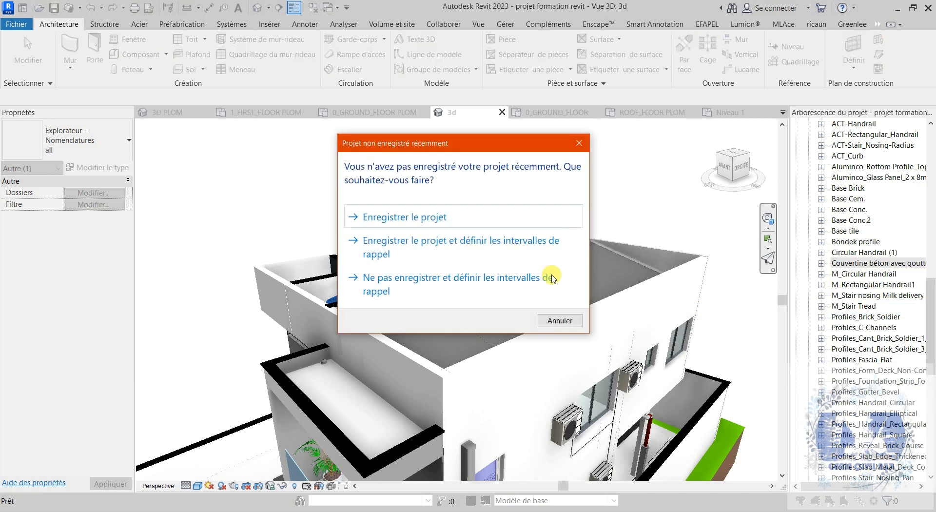
{"action": "left_click", "coordinate": [580, 144]}
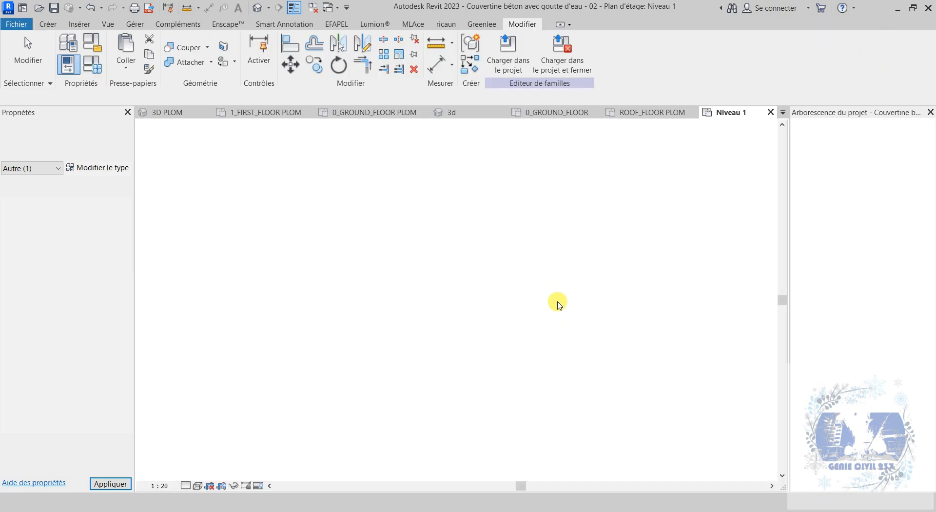
{"action": "left_click", "coordinate": [574, 143]}
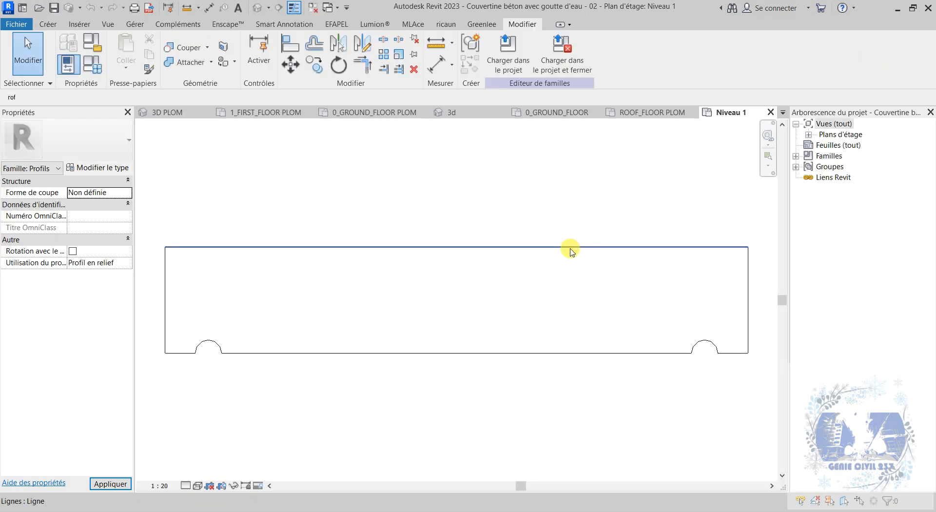
Step: Move the upper line of the coping profile to set its overall height to 45
{"action": "left_click", "coordinate": [620, 249]}
{"action": "scroll", "coordinate": [548, 312], "scroll_direction": "down", "scroll_amount": 4}
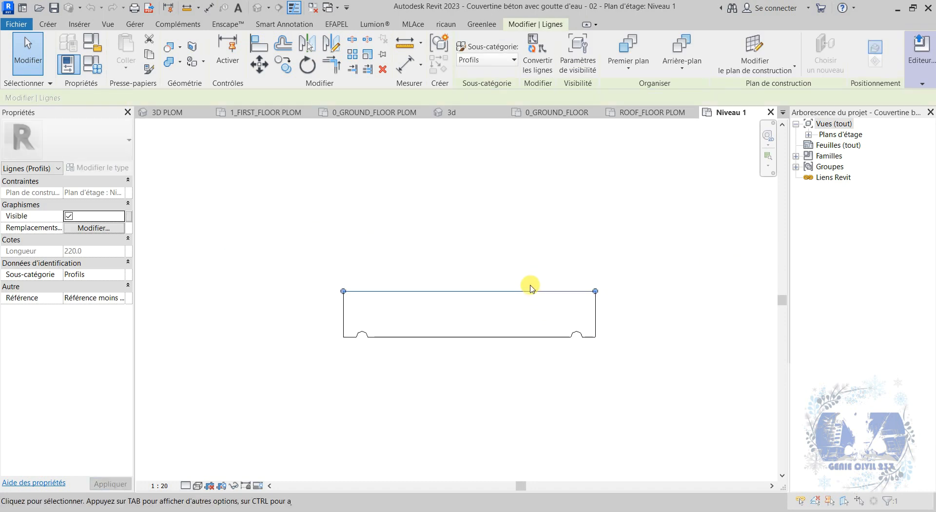
{"action": "left_click_drag", "start_coordinate": [531, 291], "coordinate": [530, 276]}
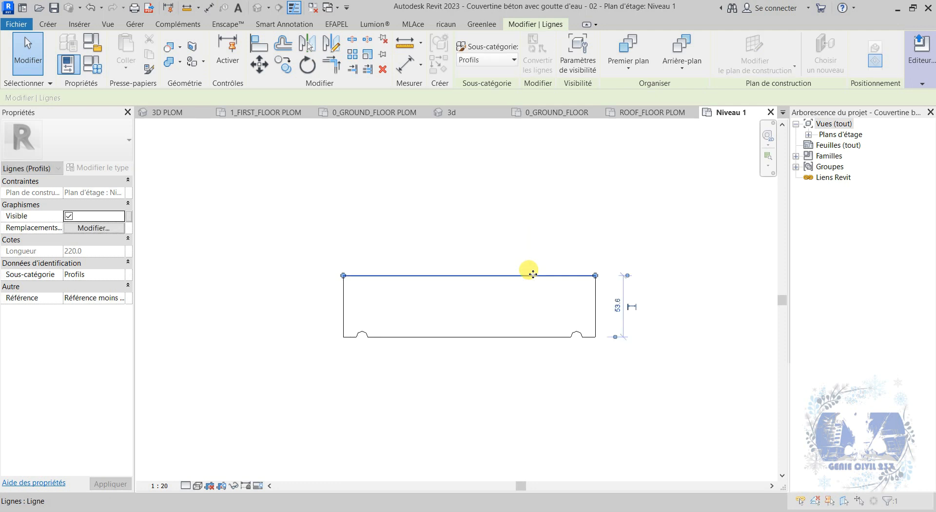
{"action": "scroll", "coordinate": [617, 304], "scroll_direction": "up", "scroll_amount": 2}
{"action": "left_click", "coordinate": [627, 306]}
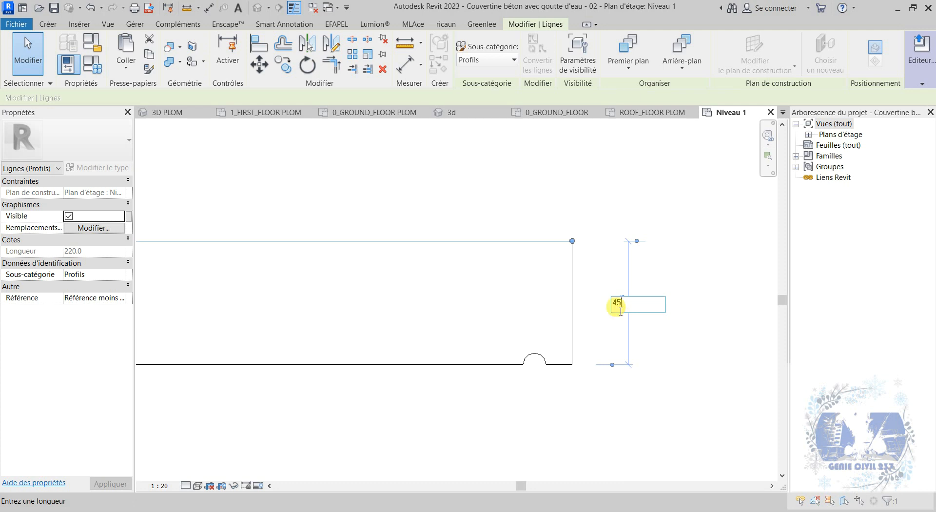
{"action": "type", "text": "45"}
{"action": "key", "text": "Return"}
{"action": "key", "text": "Escape"}
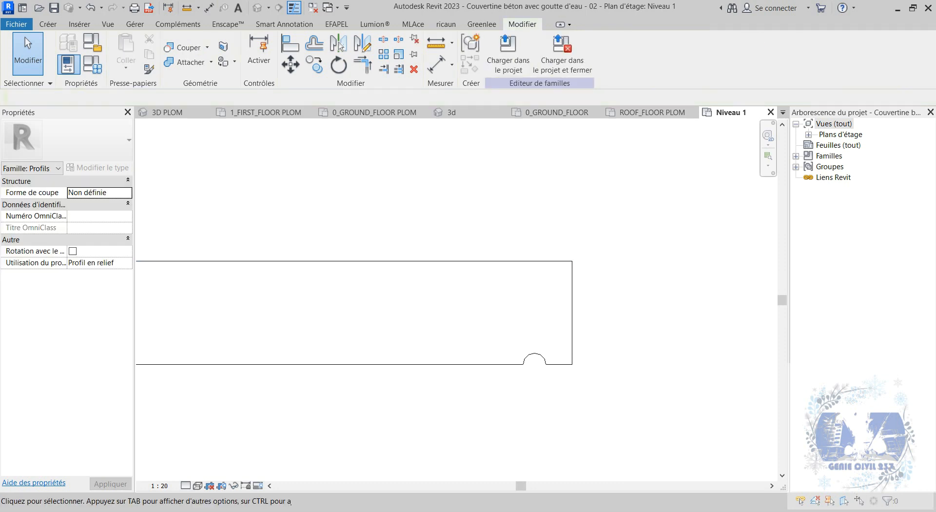
Step: Load the modified coping profile family into projet formation revit.rvt
{"action": "left_click", "coordinate": [617, 487]}
{"action": "left_click", "coordinate": [508, 51]}
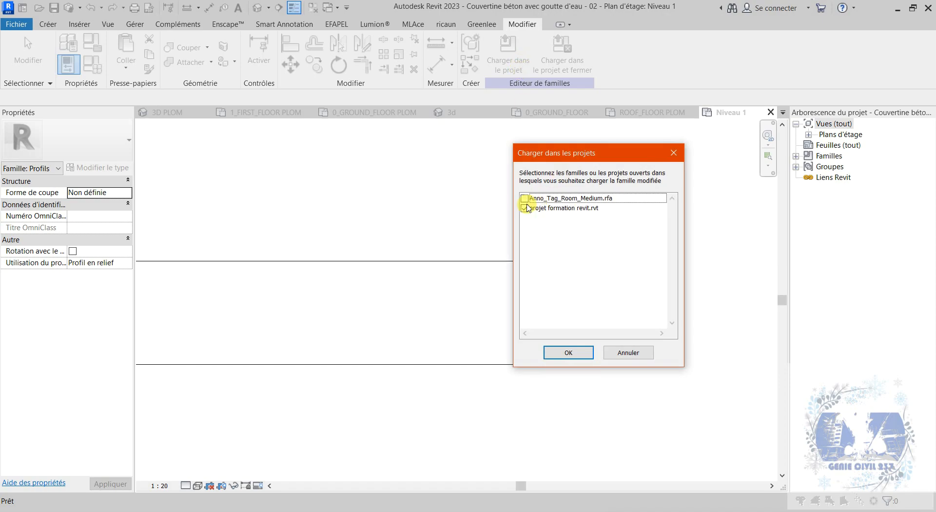
{"action": "left_click", "coordinate": [569, 353]}
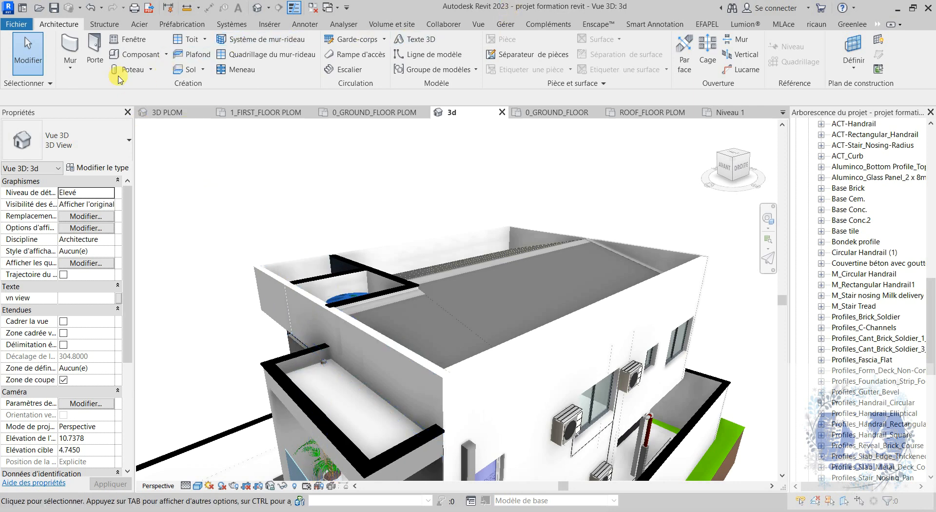
Step: Start a wall sweep of type Cornice 2, keeping Couvertine béton avec goutte d'eau - 02 as its profile in the type properties
{"action": "left_click", "coordinate": [76, 70]}
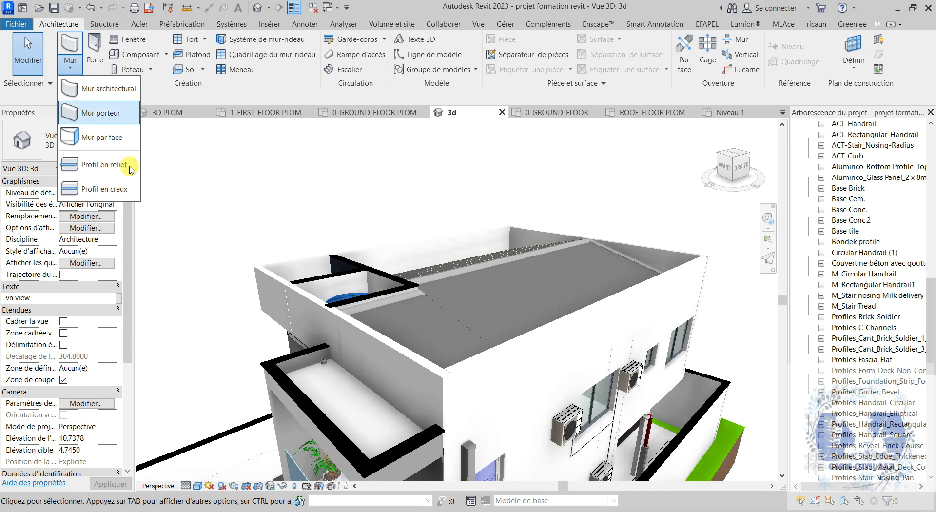
{"action": "left_click", "coordinate": [91, 166]}
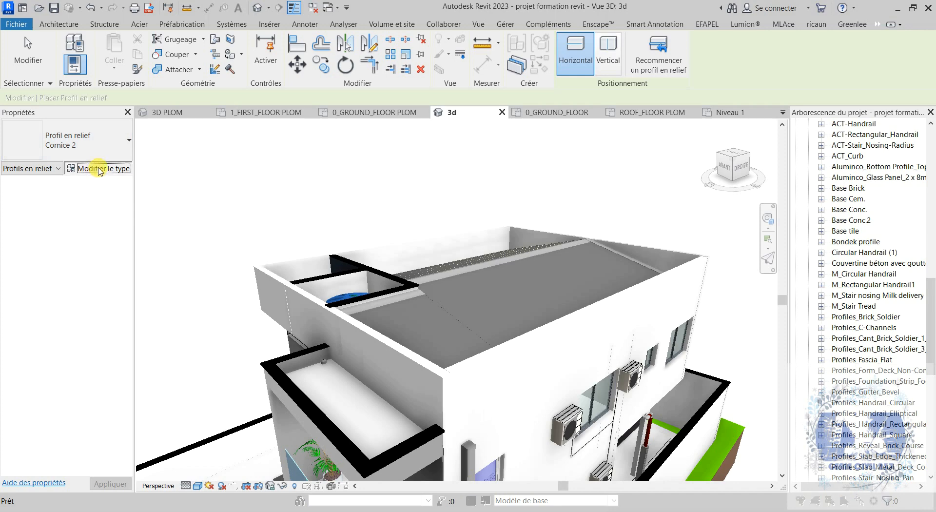
{"action": "left_click", "coordinate": [99, 168]}
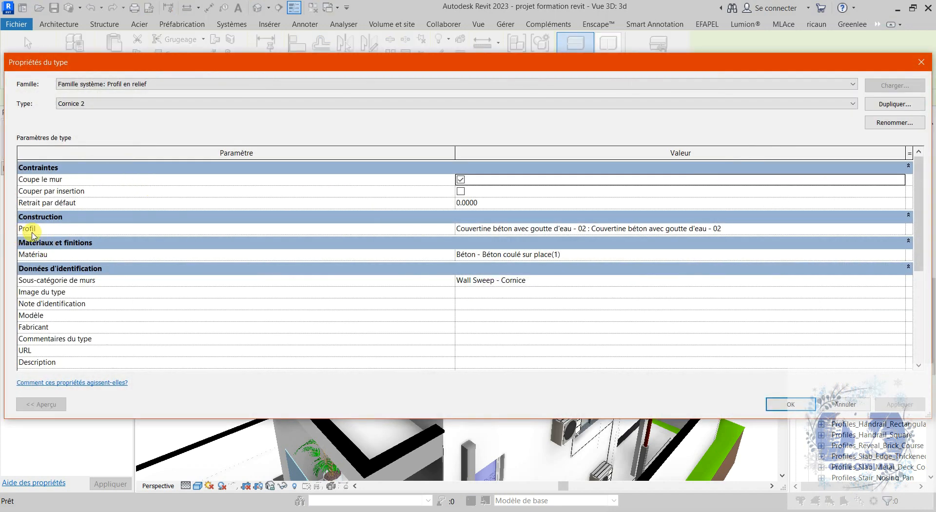
{"action": "left_click", "coordinate": [907, 231]}
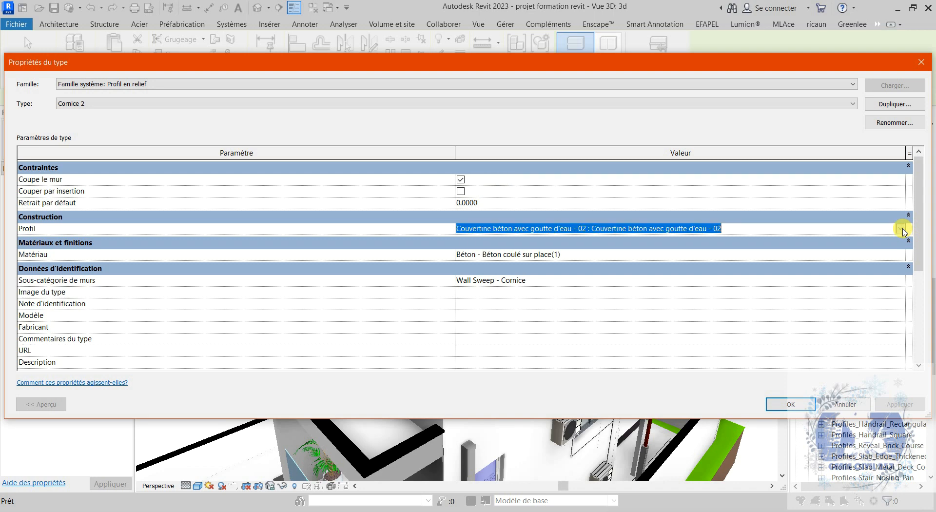
{"action": "left_click", "coordinate": [902, 231]}
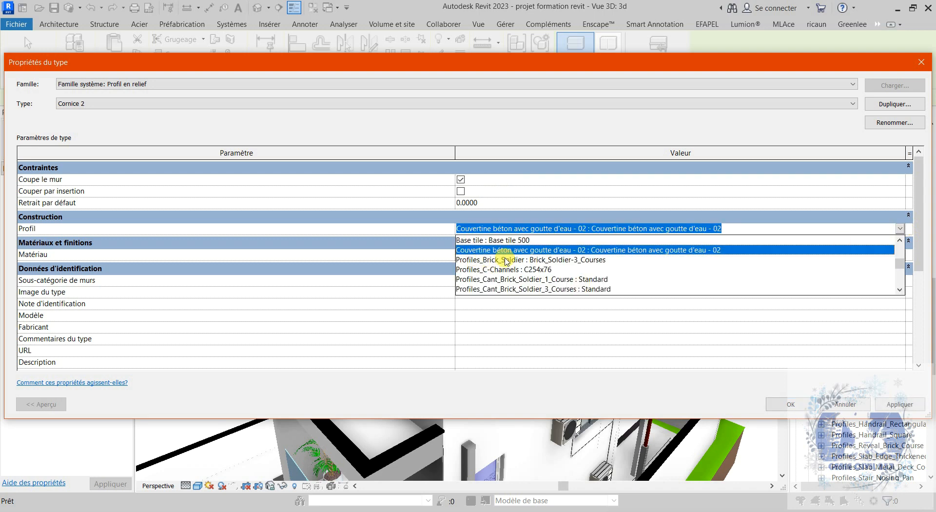
{"action": "left_click", "coordinate": [899, 230]}
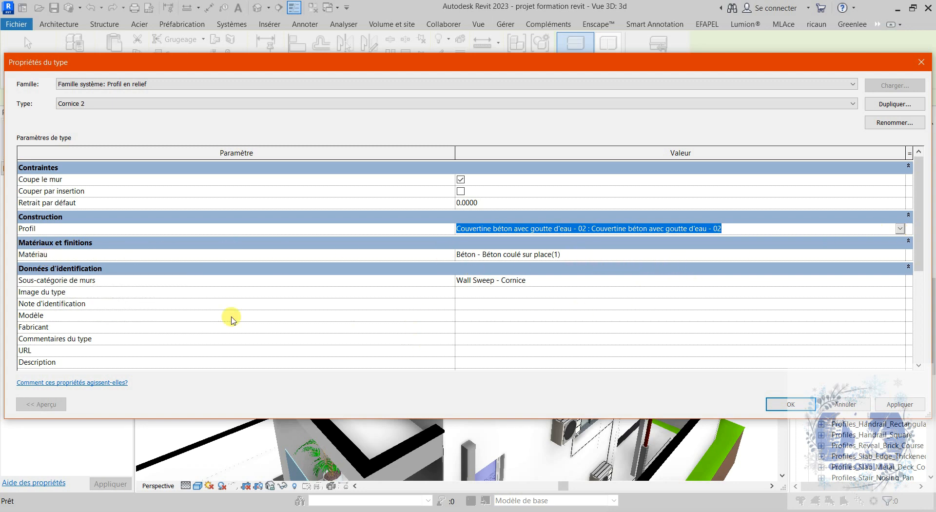
{"action": "left_click", "coordinate": [791, 404]}
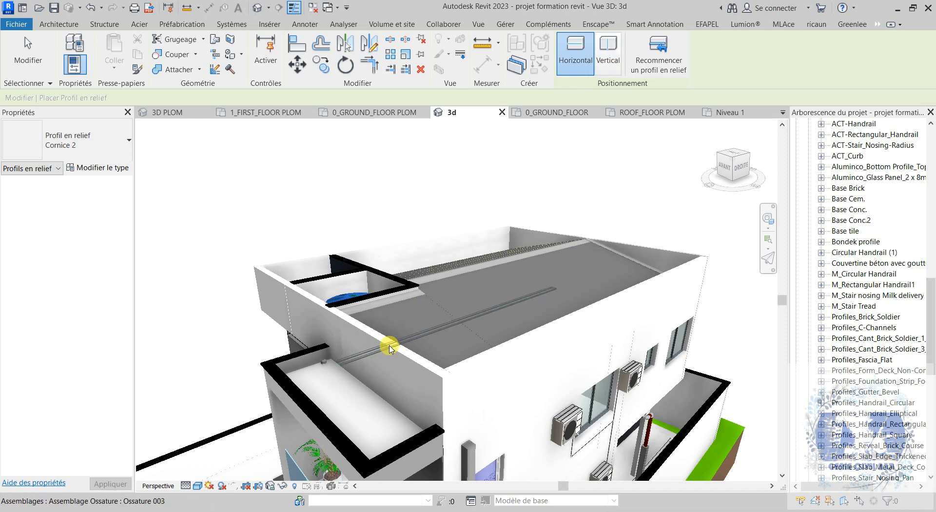
Step: Place the horizontal Cornice 2 wall sweep along the top edges of the roof parapet walls and end the placement
{"action": "left_click", "coordinate": [377, 337]}
{"action": "middle_click_drag", "start_coordinate": [717, 335], "coordinate": [344, 173], "text": "shift"}
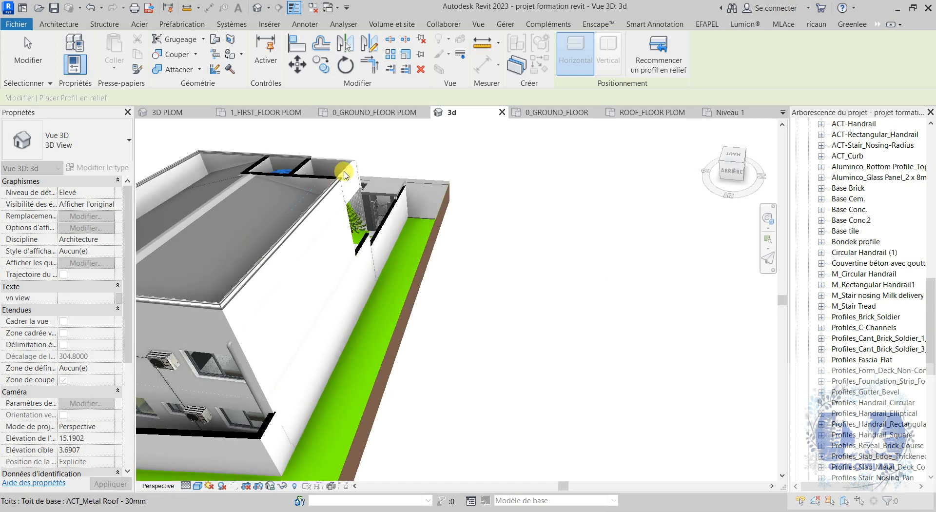
{"action": "middle_click_drag", "start_coordinate": [545, 222], "coordinate": [507, 220], "text": "shift"}
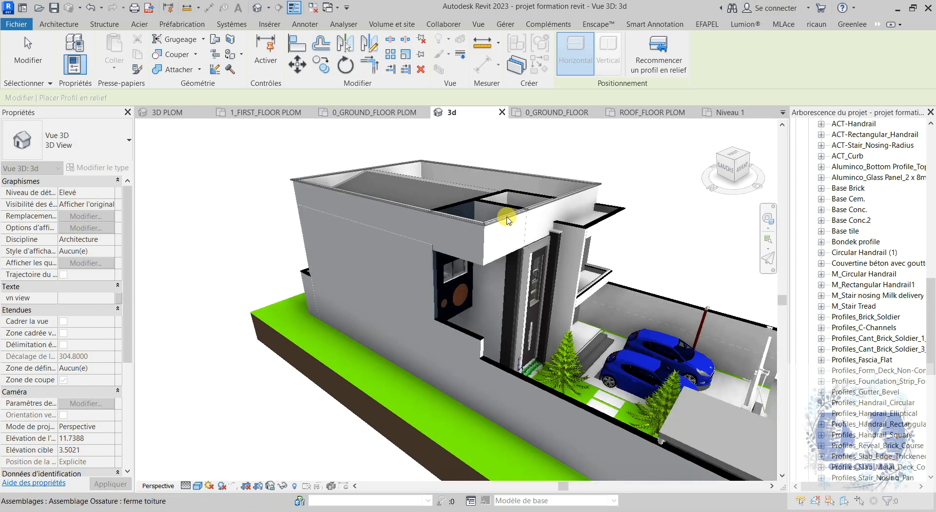
{"action": "key", "text": "Escape"}
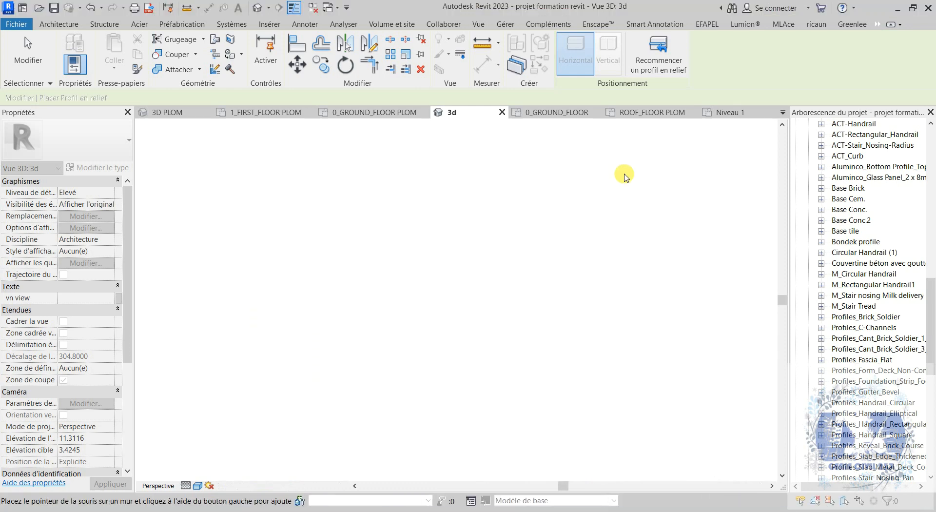
{"action": "key", "text": "Escape"}
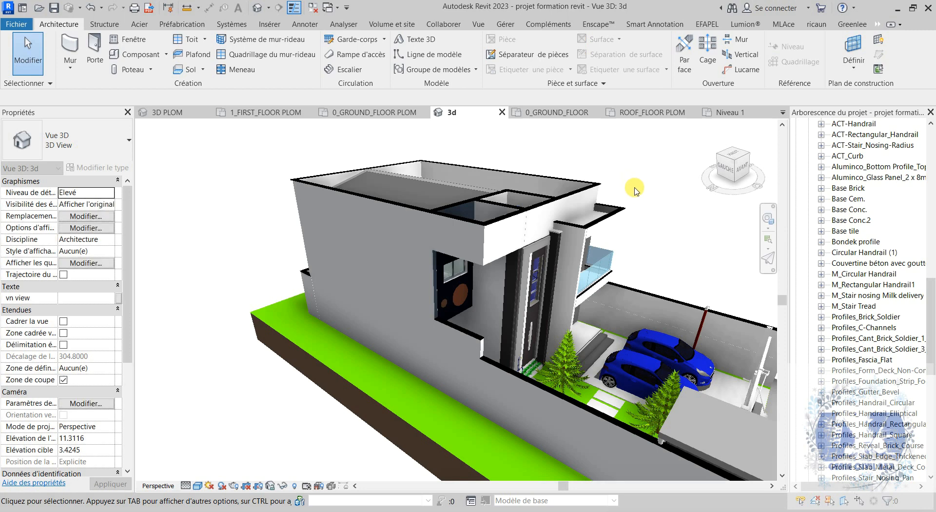
{"action": "scroll", "coordinate": [356, 151], "scroll_direction": "up", "scroll_amount": 5}
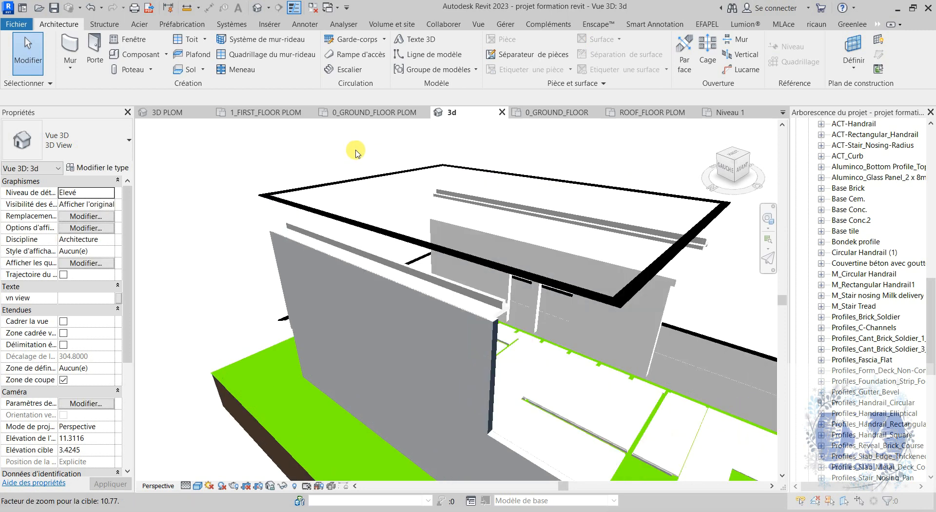
{"action": "scroll", "coordinate": [356, 151], "scroll_direction": "up", "scroll_amount": 4}
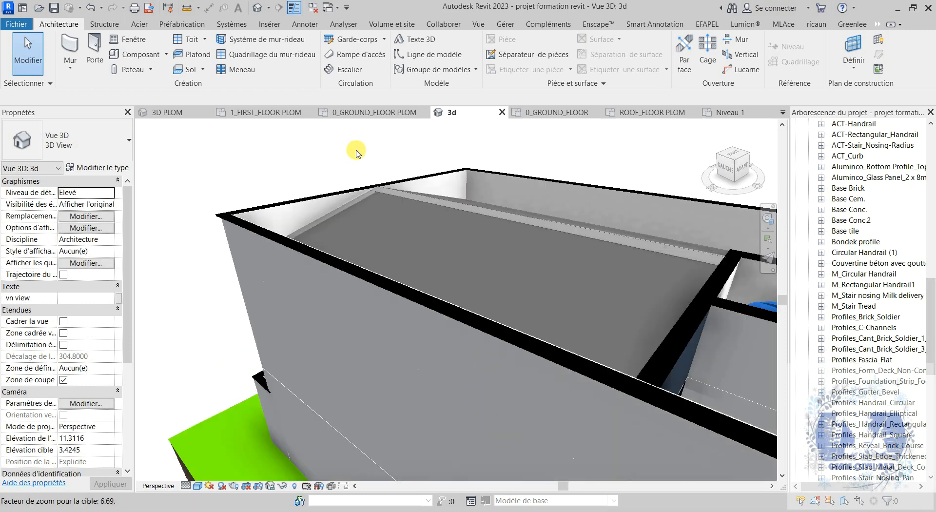
{"action": "scroll", "coordinate": [351, 161], "scroll_direction": "up", "scroll_amount": 2}
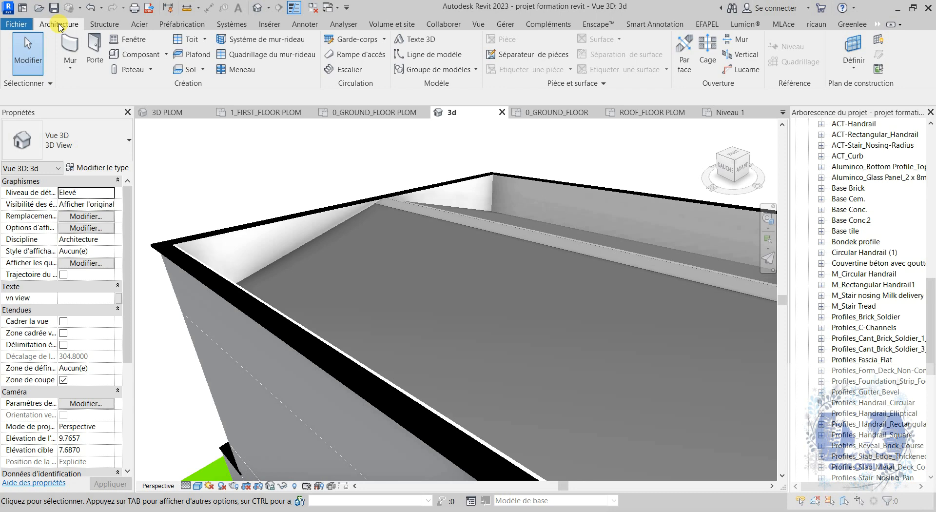
Step: Place a Standard roof fascia with its 200x 300 rectangular profile along the roof edge beside the parapet, and end the placement
{"action": "left_click", "coordinate": [204, 40]}
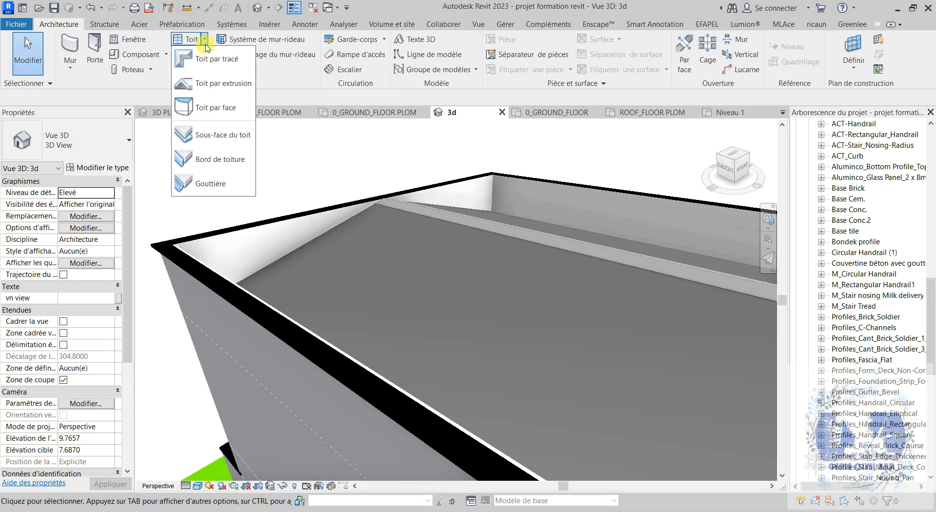
{"action": "left_click", "coordinate": [219, 161]}
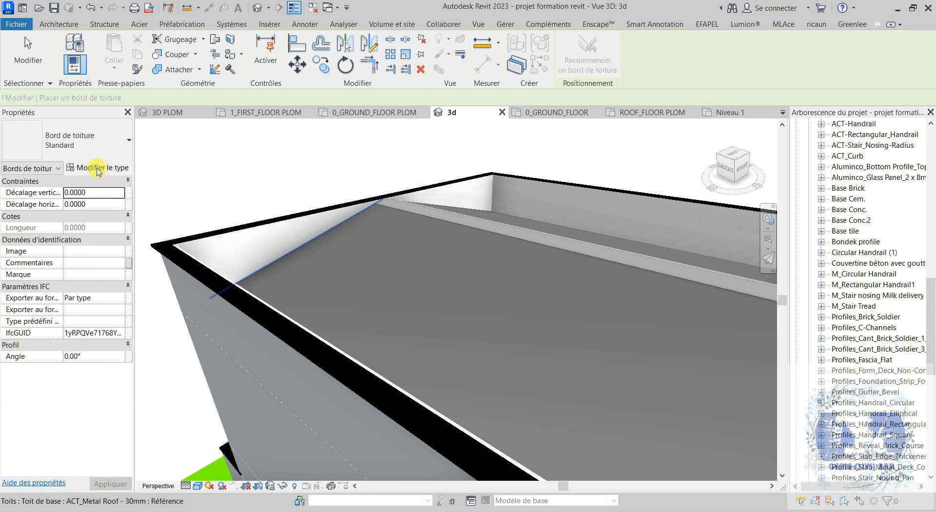
{"action": "left_click", "coordinate": [98, 168]}
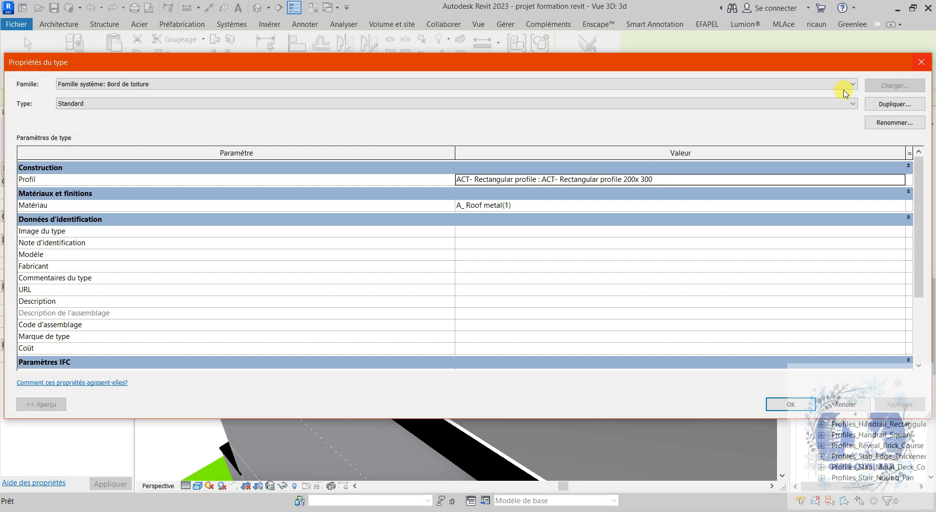
{"action": "left_click", "coordinate": [789, 404]}
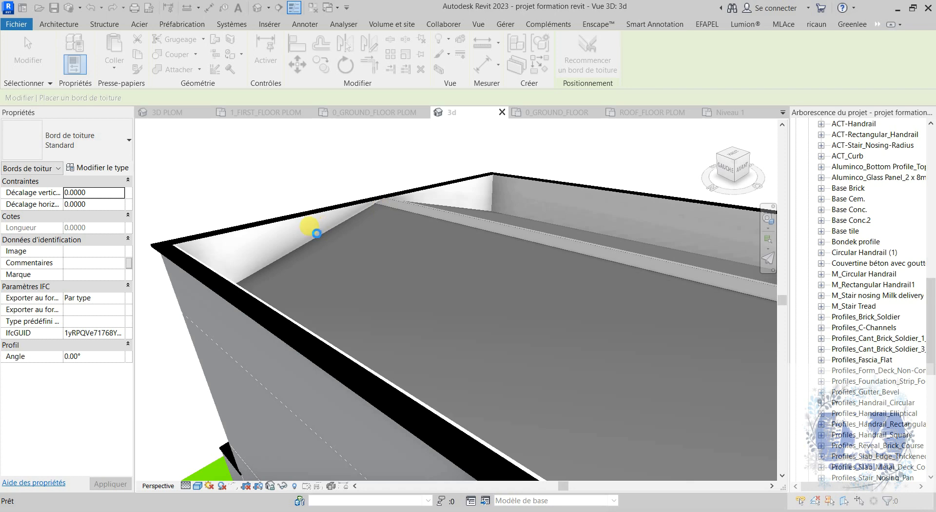
{"action": "left_click", "coordinate": [286, 258]}
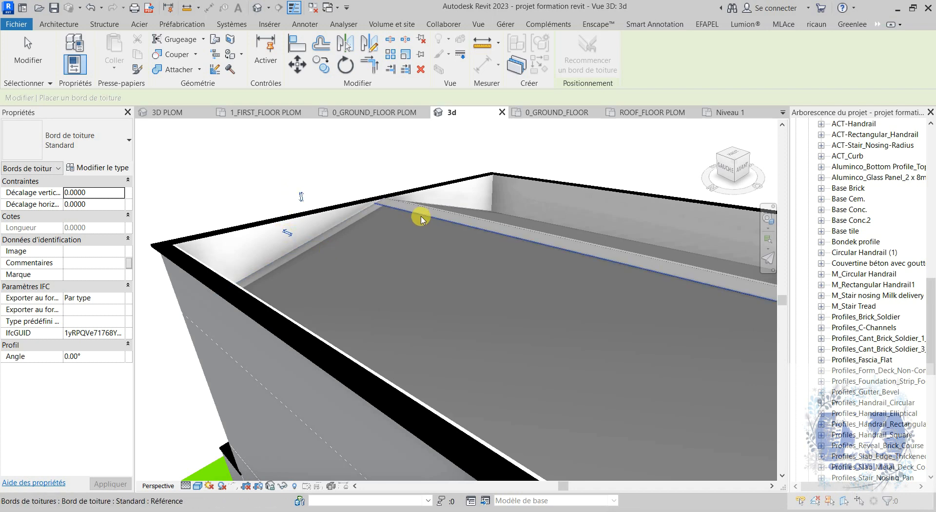
{"action": "left_click", "coordinate": [253, 180]}
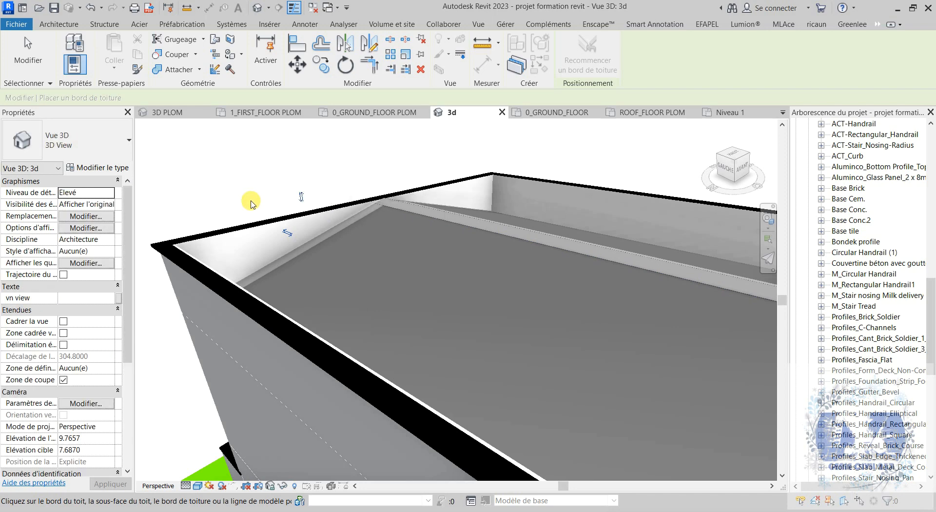
{"action": "key", "text": "Escape"}
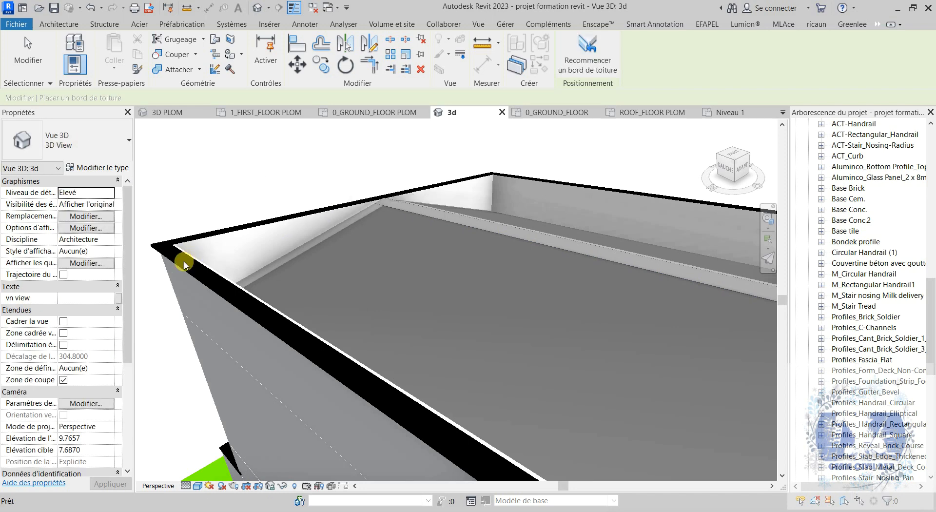
{"action": "key", "text": "Escape"}
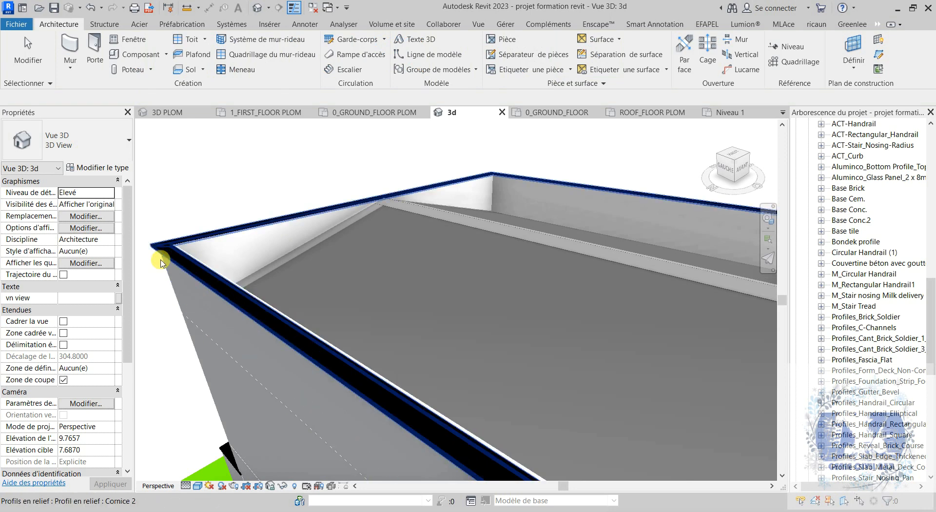
Step: Set the offset from the wall of the Cornice 2 parapet coping to -0.07
{"action": "left_click", "coordinate": [197, 258]}
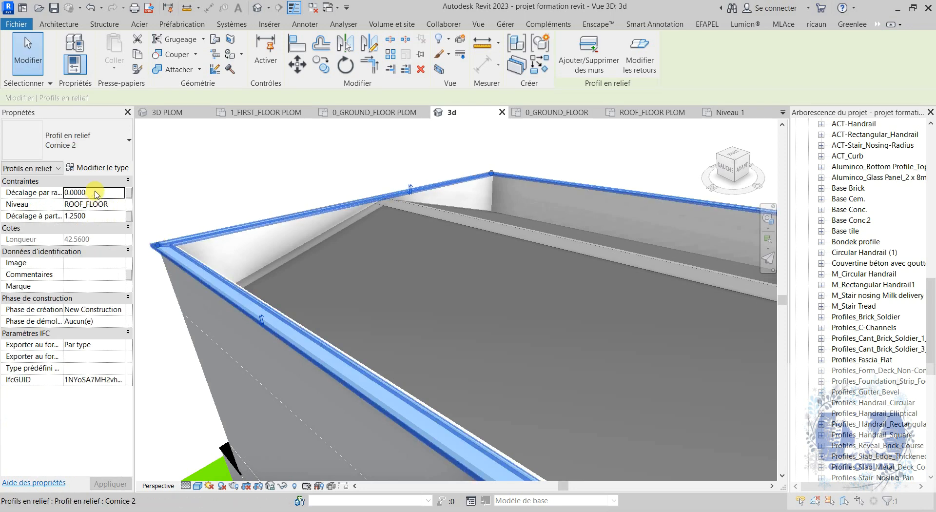
{"action": "left_click", "coordinate": [95, 193]}
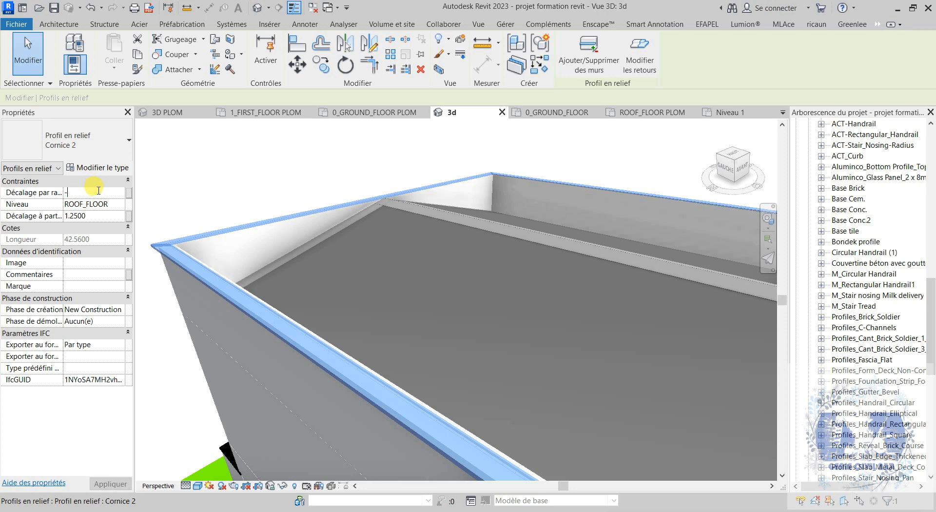
{"action": "key", "text": "Return"}
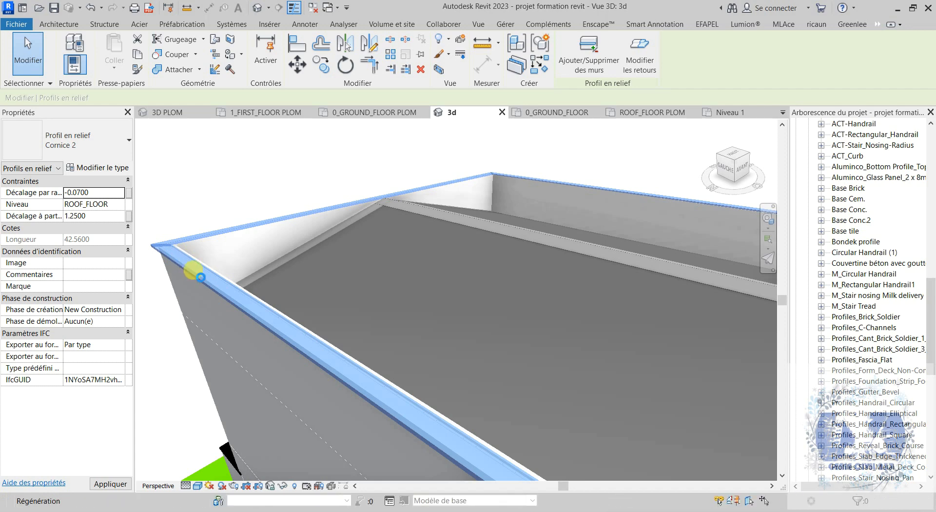
{"action": "left_click", "coordinate": [214, 156]}
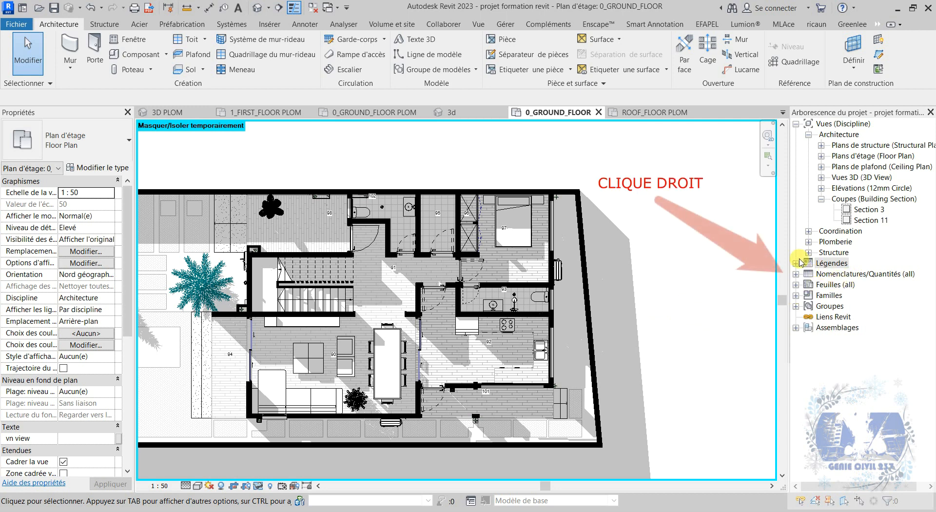
Step: Create a Nomenclature/Quantités schedule for the Pièces category, keeping the name Nomenclature des pièces and the New Construction phase
{"action": "right_click", "coordinate": [832, 275]}
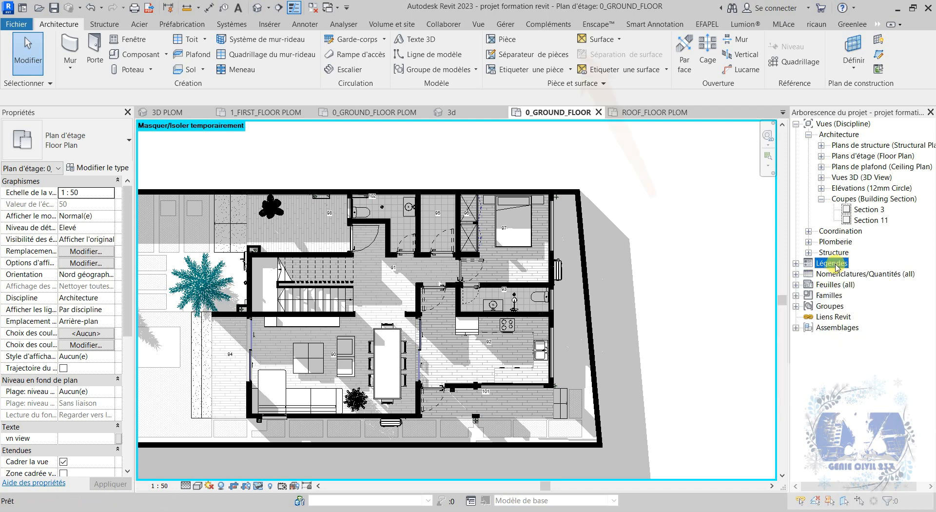
{"action": "left_click", "coordinate": [832, 263]}
{"action": "left_click", "coordinate": [477, 25]}
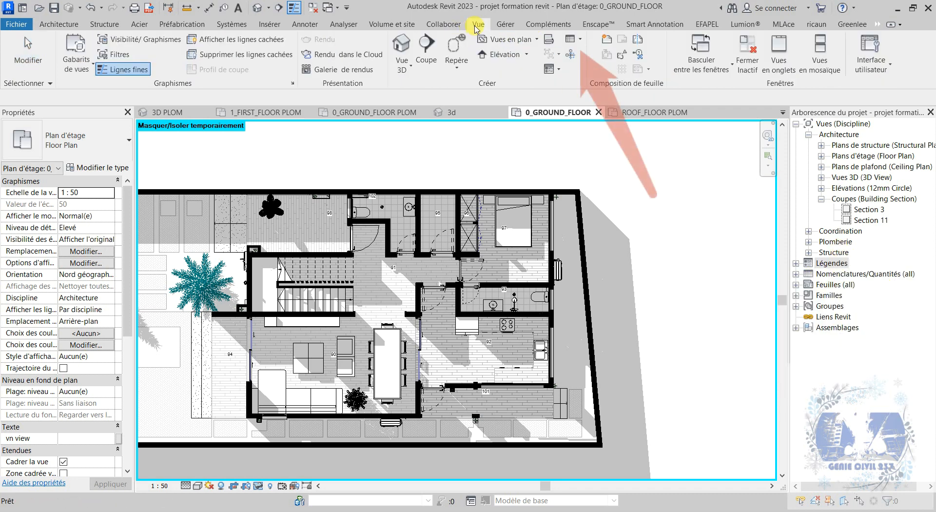
{"action": "left_click", "coordinate": [583, 41]}
{"action": "left_click", "coordinate": [582, 40]}
{"action": "left_click", "coordinate": [583, 41]}
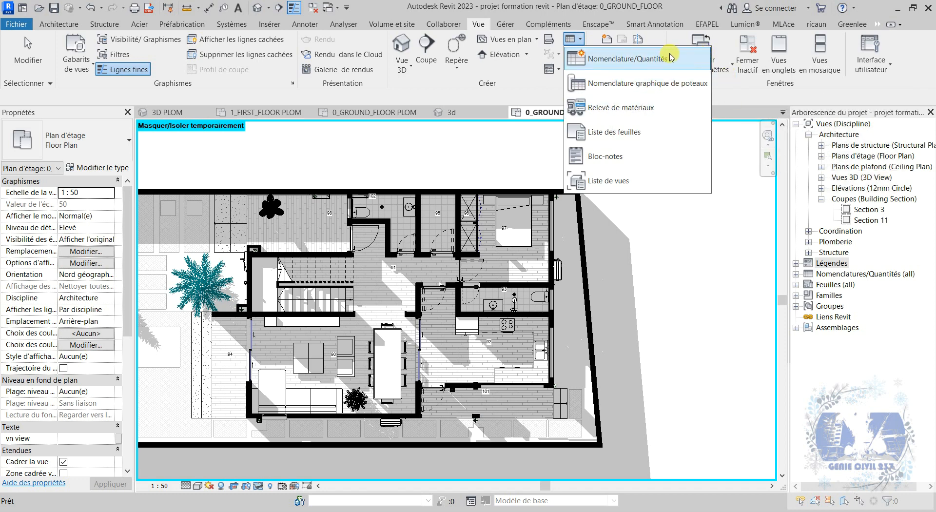
{"action": "left_click", "coordinate": [649, 60]}
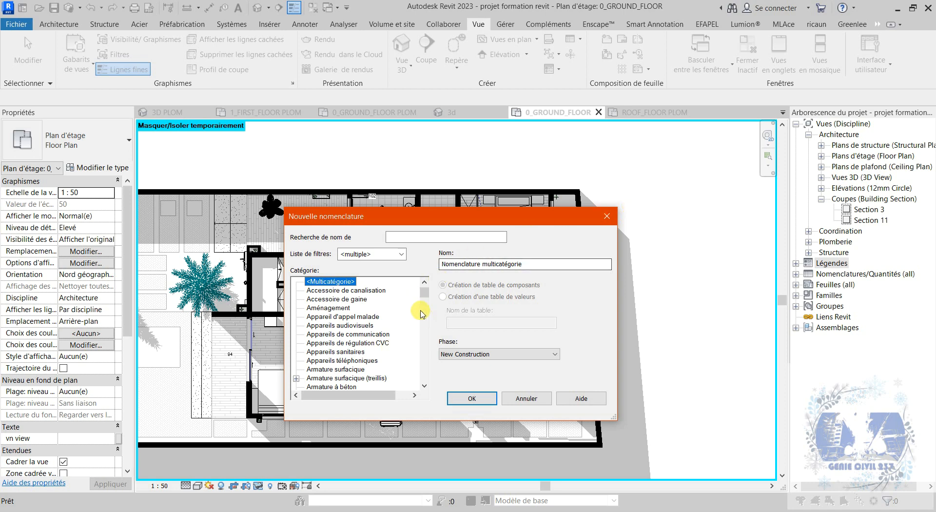
{"action": "left_click_drag", "start_coordinate": [427, 295], "coordinate": [428, 301]}
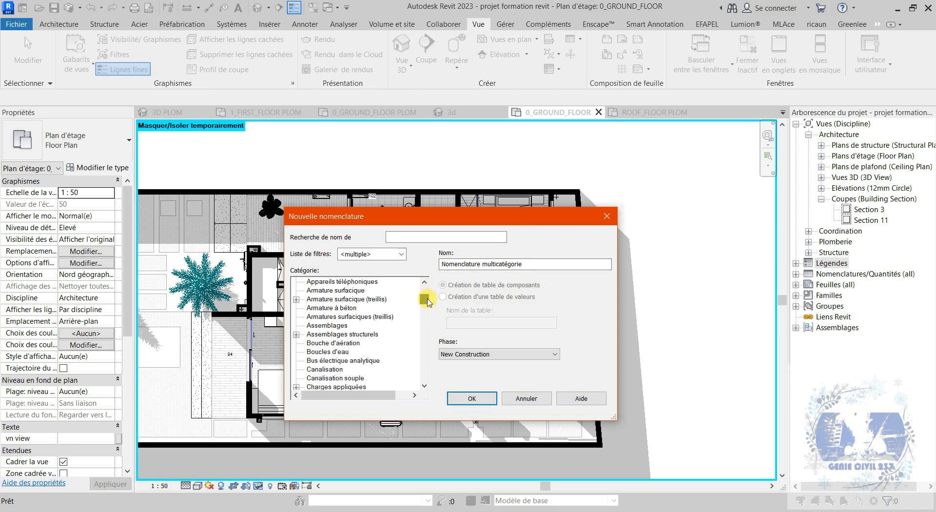
{"action": "left_click", "coordinate": [401, 254]}
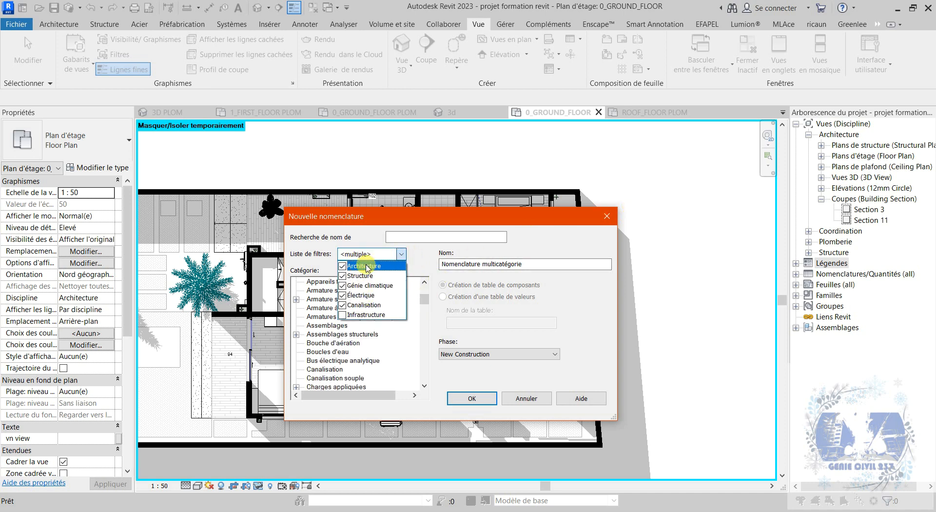
{"action": "left_click", "coordinate": [422, 250]}
{"action": "left_click_drag", "start_coordinate": [425, 298], "coordinate": [429, 351]}
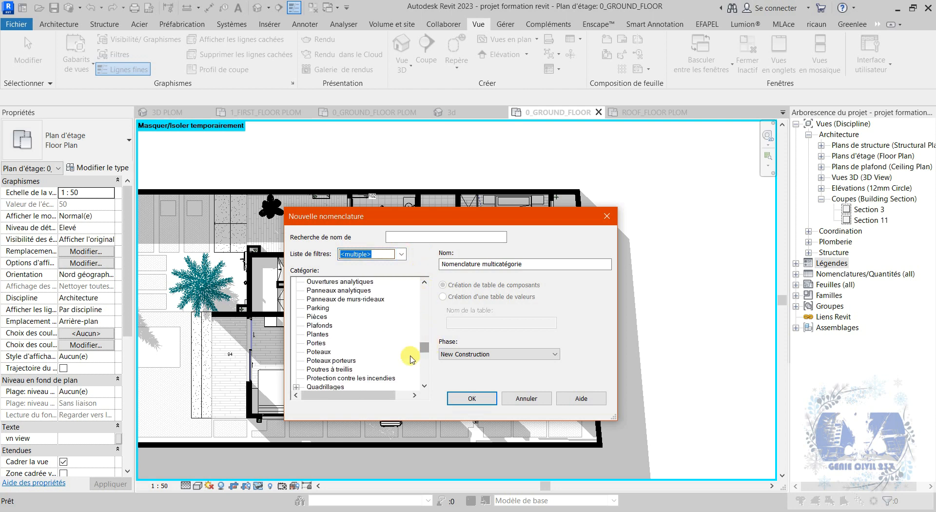
{"action": "left_click", "coordinate": [312, 317]}
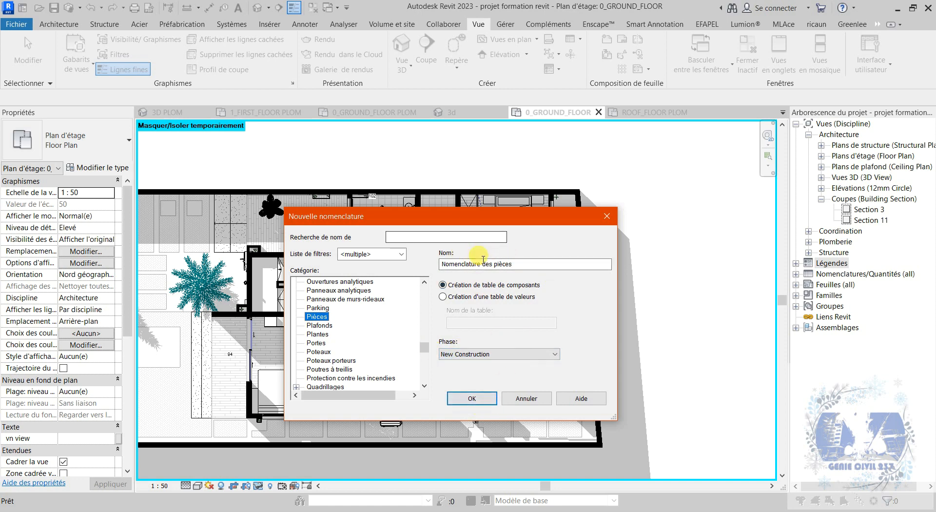
{"action": "left_click", "coordinate": [472, 399]}
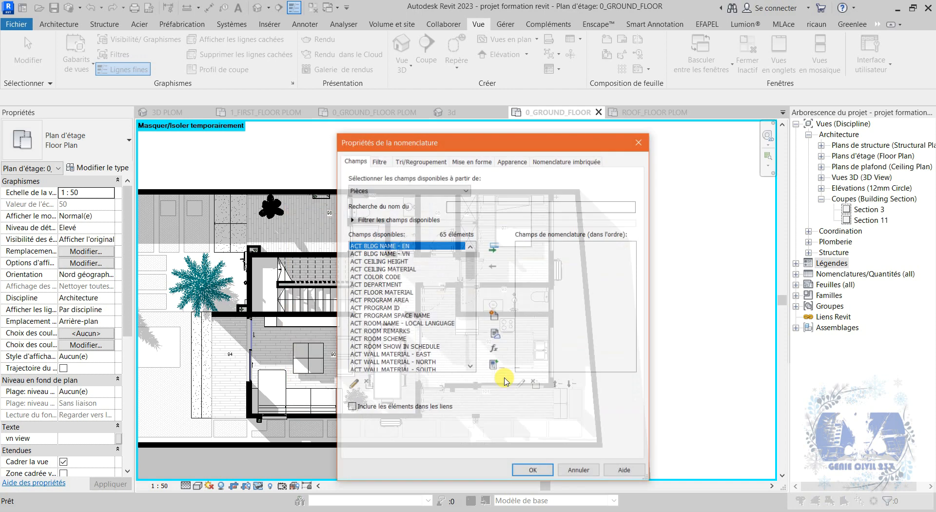
Step: Add the Numéro and Nom fields, in that order, to the room schedule
{"action": "scroll", "coordinate": [422, 295], "scroll_direction": "down", "scroll_amount": 1}
{"action": "scroll", "coordinate": [430, 283], "scroll_direction": "up", "scroll_amount": 1}
{"action": "left_click_drag", "start_coordinate": [471, 260], "coordinate": [450, 334]}
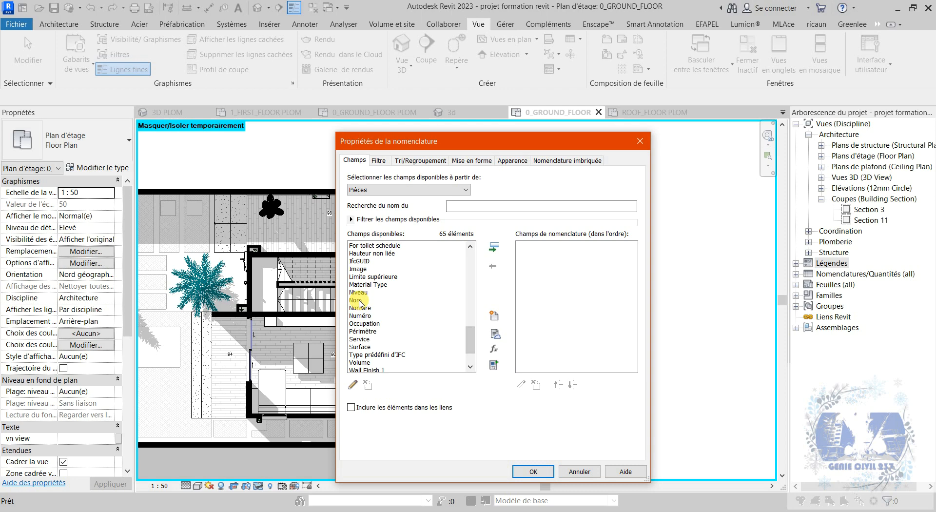
{"action": "left_click", "coordinate": [363, 316]}
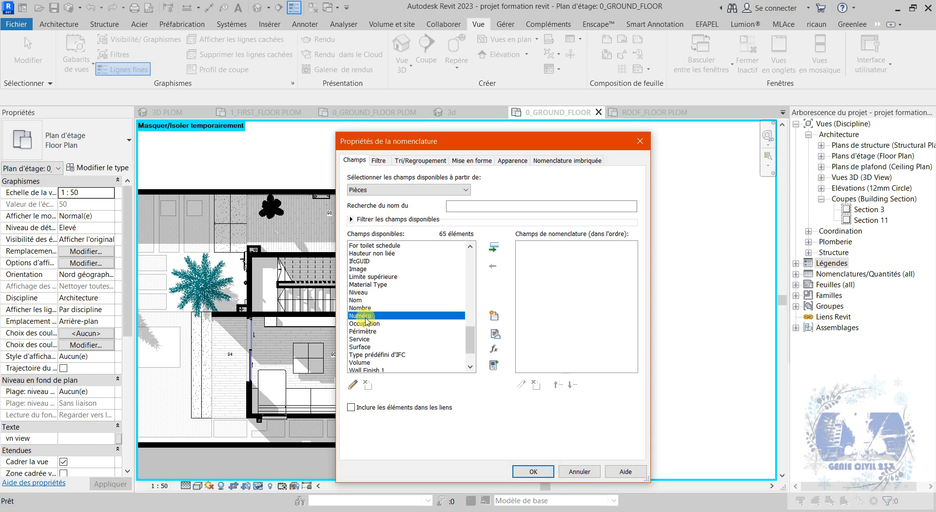
{"action": "left_click", "coordinate": [494, 247]}
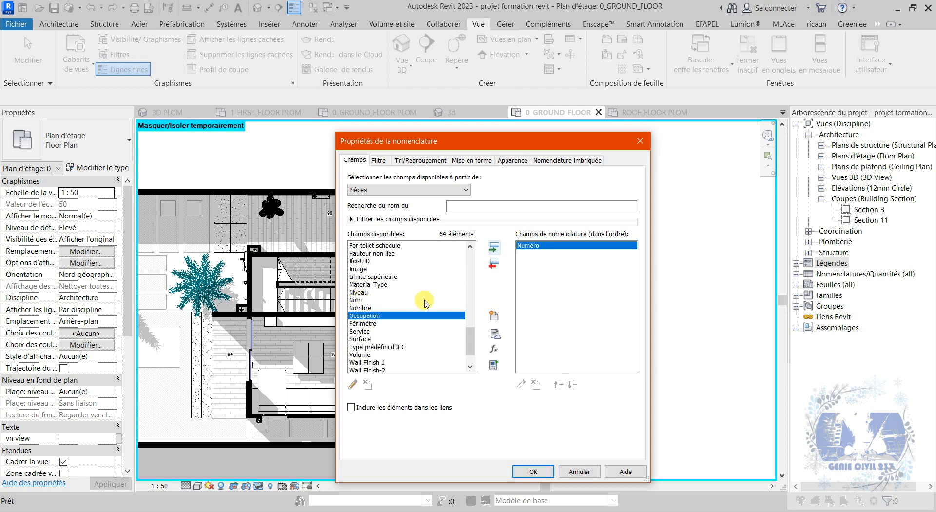
{"action": "left_click", "coordinate": [360, 300]}
{"action": "left_click", "coordinate": [493, 249]}
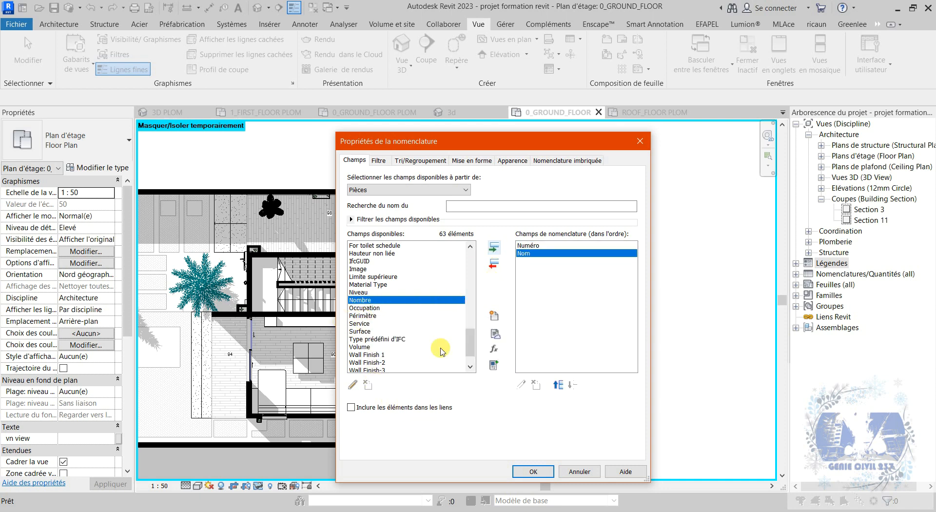
Step: Leave the schedule unfiltered and sort the rooms by Numéro in ascending order
{"action": "left_click", "coordinate": [374, 162]}
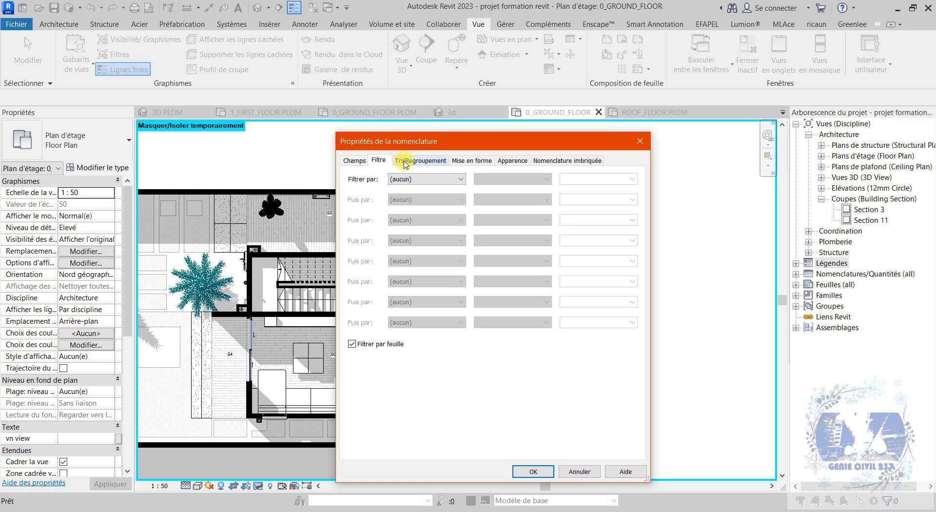
{"action": "left_click", "coordinate": [411, 161]}
{"action": "left_click", "coordinate": [420, 179]}
{"action": "left_click", "coordinate": [432, 198]}
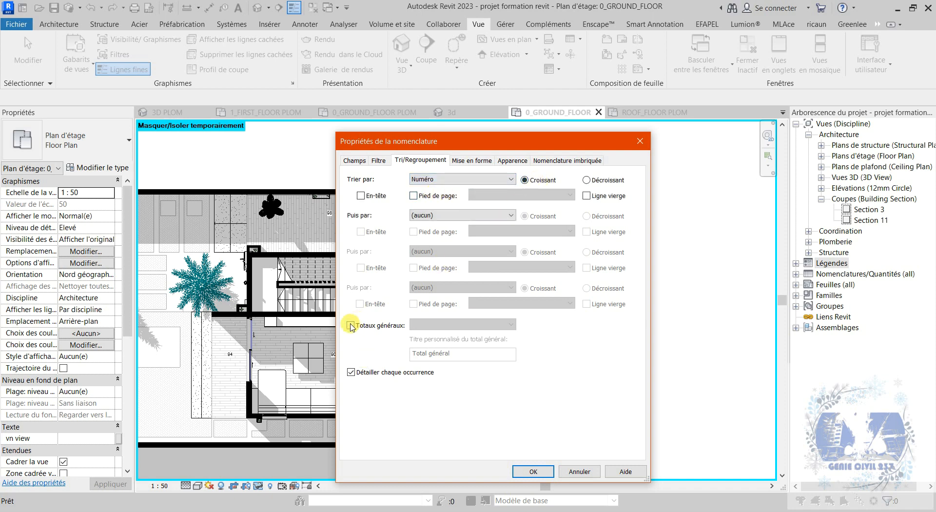
Step: Review the schedule's formatting, appearance and embedded schedule settings, and accept them to generate the room schedule
{"action": "left_click", "coordinate": [466, 161]}
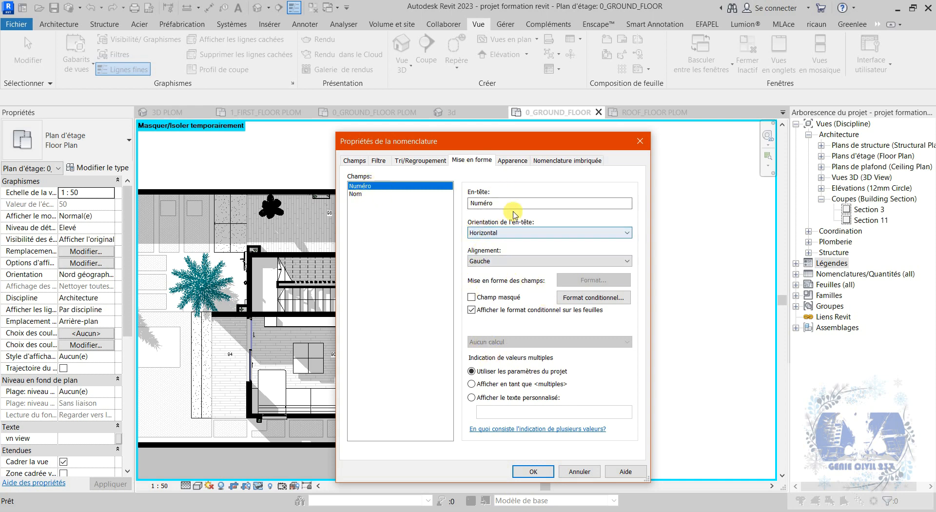
{"action": "left_click", "coordinate": [520, 161]}
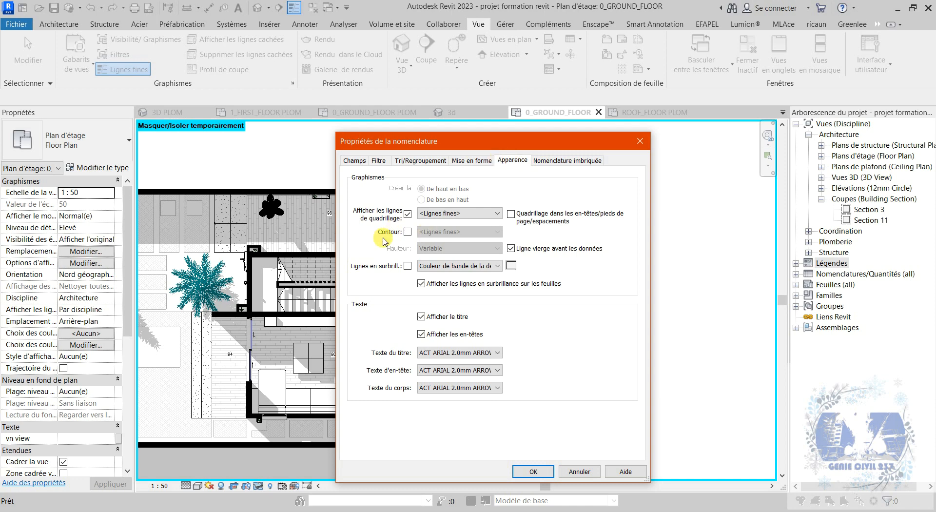
{"action": "left_click", "coordinate": [558, 163]}
{"action": "left_click", "coordinate": [478, 162]}
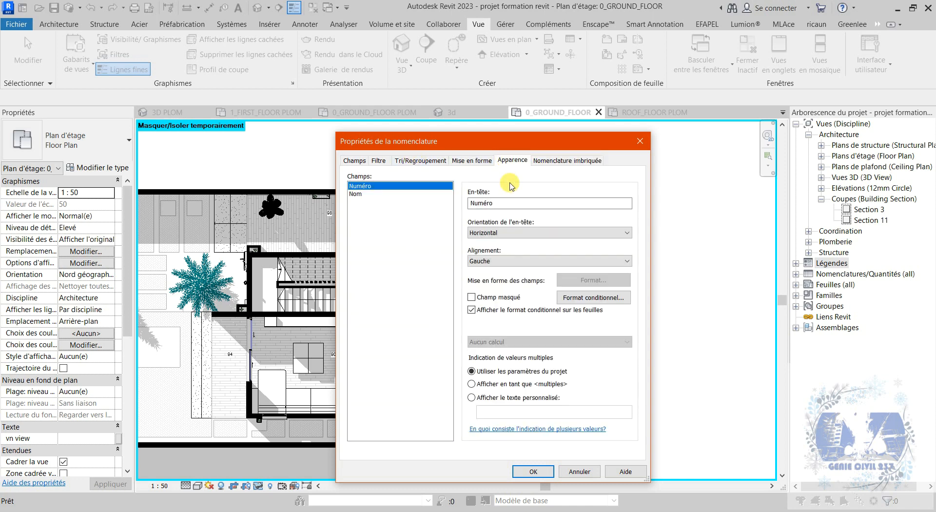
{"action": "left_click", "coordinate": [534, 472]}
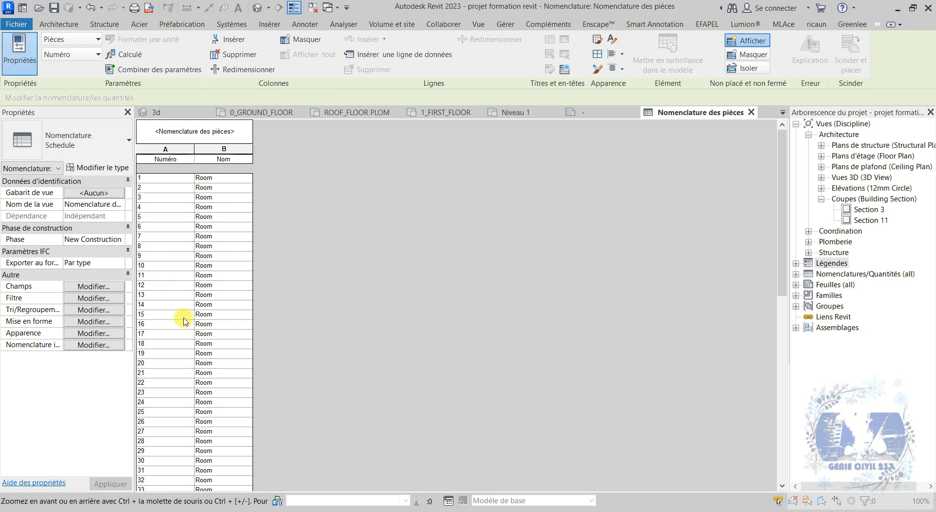
Step: Apply the ACT SCHEDULES view template to the room schedule
{"action": "left_click_drag", "start_coordinate": [781, 155], "coordinate": [773, 128]}
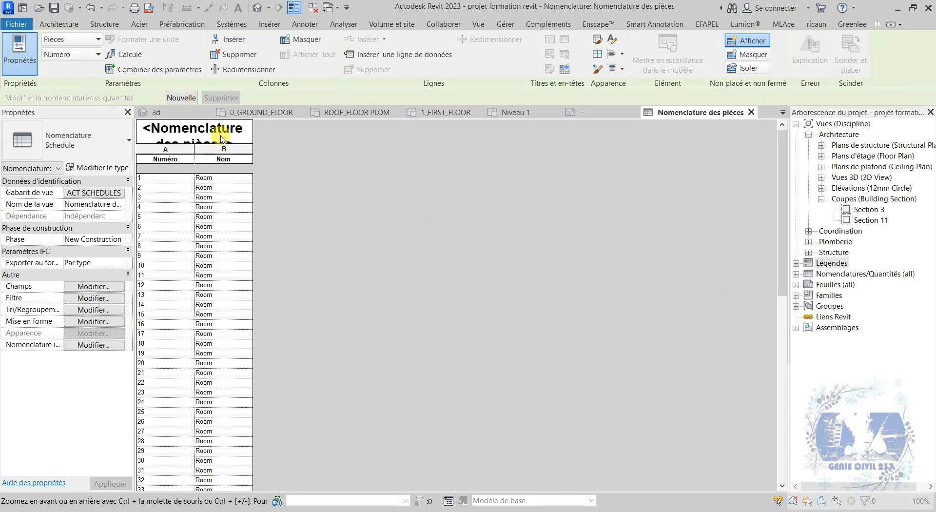
{"action": "left_click", "coordinate": [491, 300]}
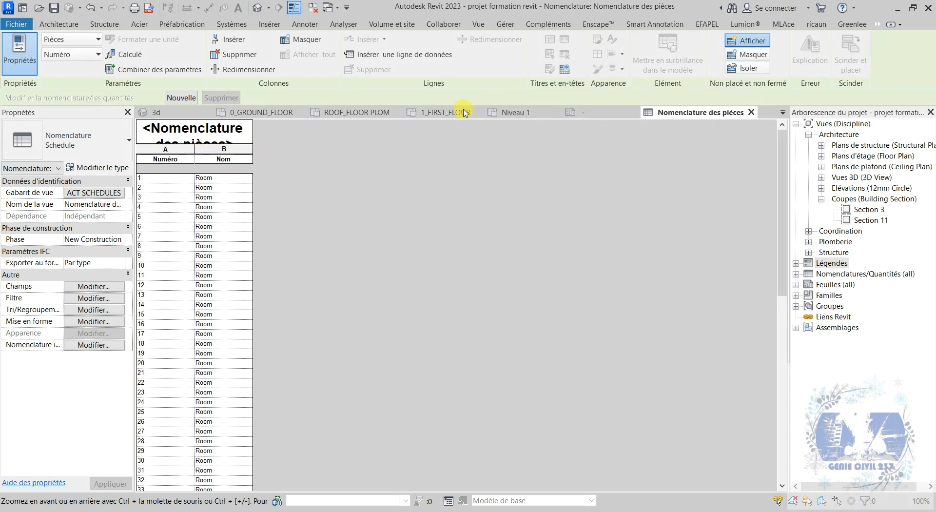
Step: Place the Nomenclature des pièces schedule on sheet A125, beside the ground floor plan and above the title block
{"action": "left_click", "coordinate": [274, 116]}
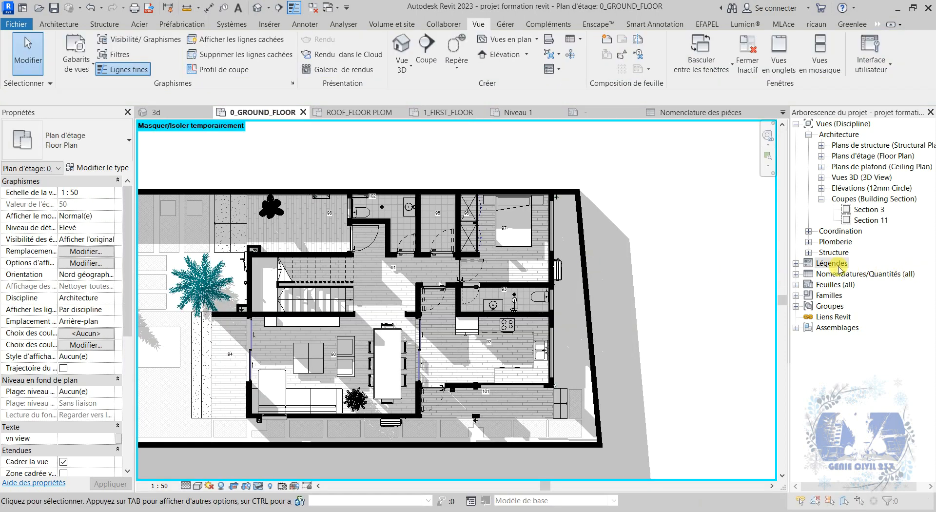
{"action": "left_click", "coordinate": [796, 273]}
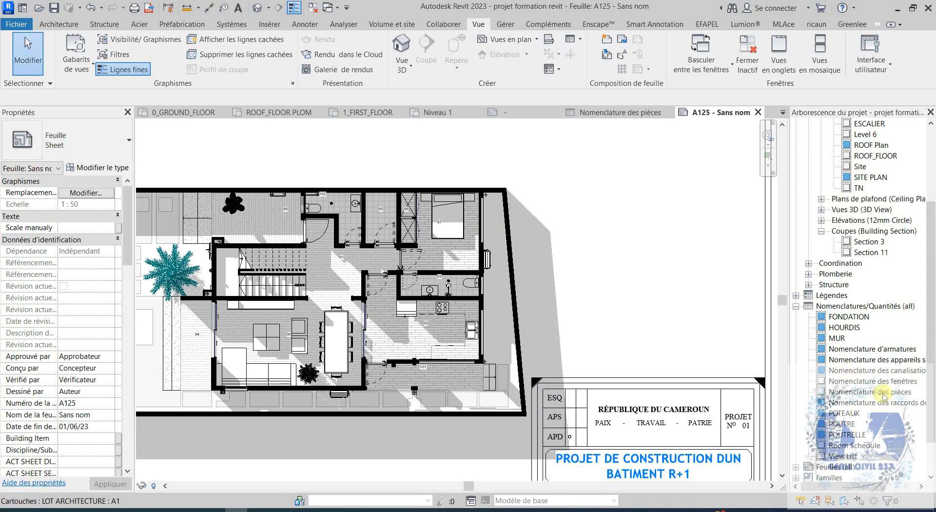
{"action": "left_click", "coordinate": [895, 392]}
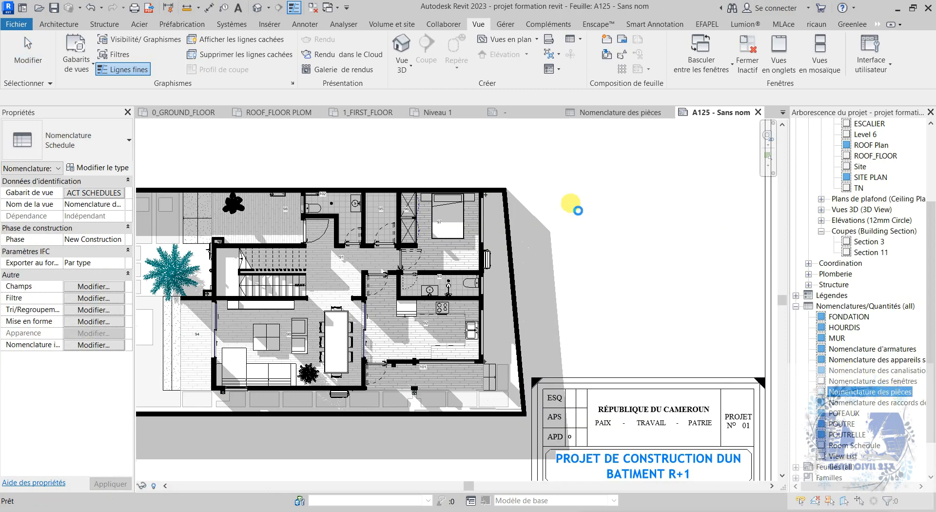
{"action": "left_click_drag", "start_coordinate": [579, 215], "coordinate": [578, 213]}
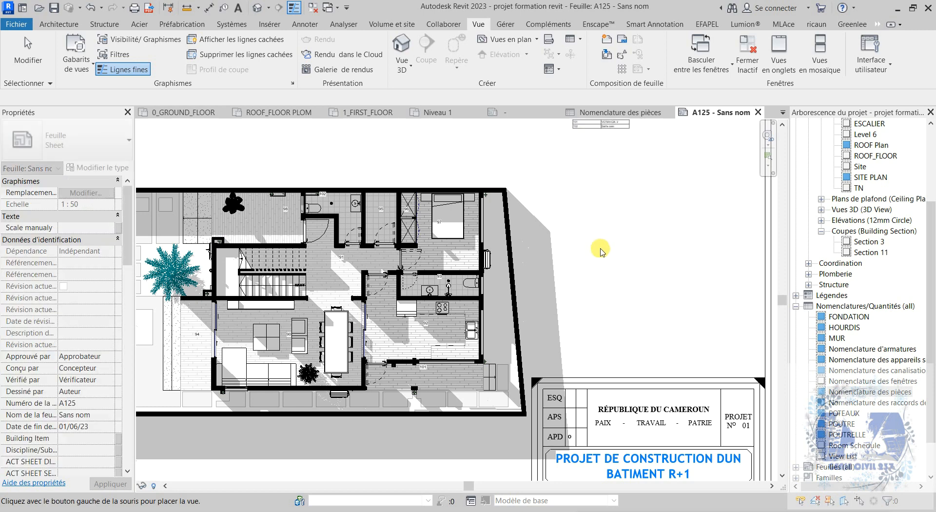
{"action": "left_click", "coordinate": [629, 353]}
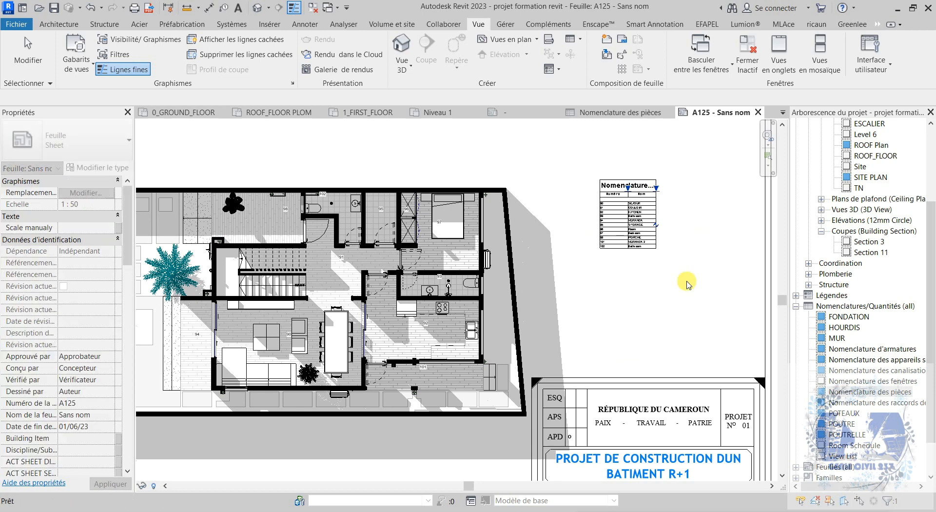
{"action": "left_click", "coordinate": [697, 225]}
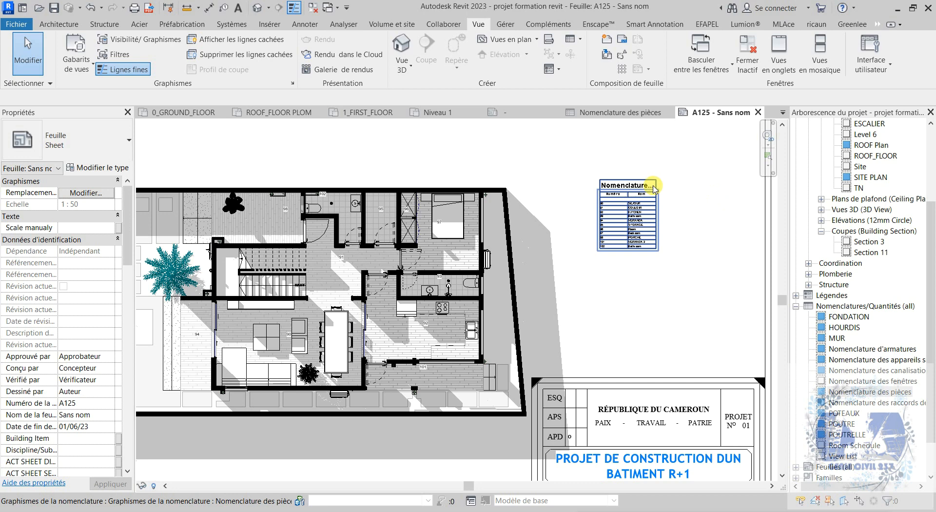
{"action": "scroll", "coordinate": [634, 188], "scroll_direction": "up", "scroll_amount": 4}
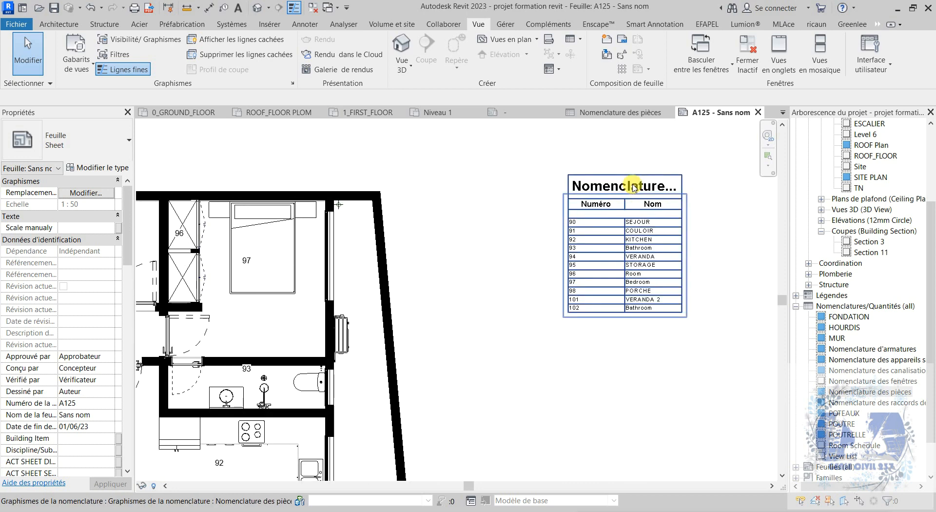
{"action": "scroll", "coordinate": [633, 188], "scroll_direction": "up", "scroll_amount": 2}
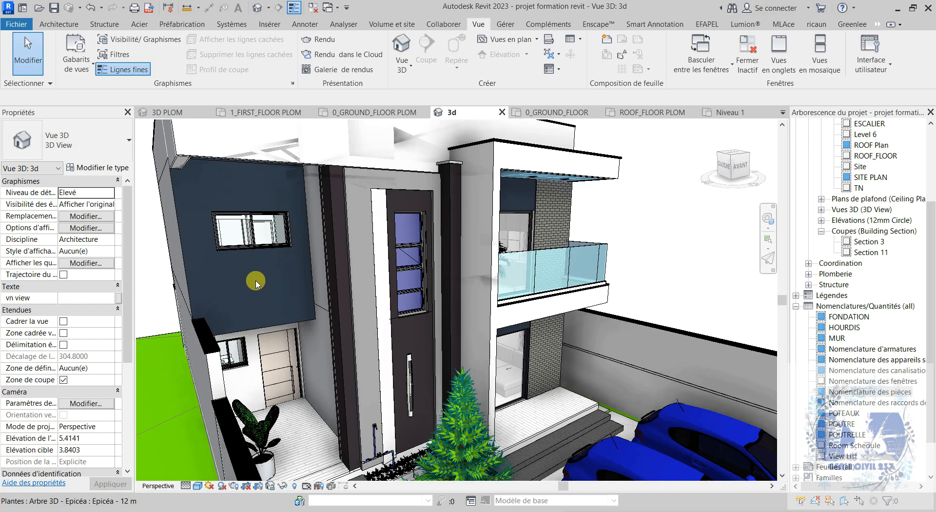
Step: Split the dark blue upper-floor facade face with a circle of about 0.195 m radius below the window
{"action": "left_click", "coordinate": [69, 29]}
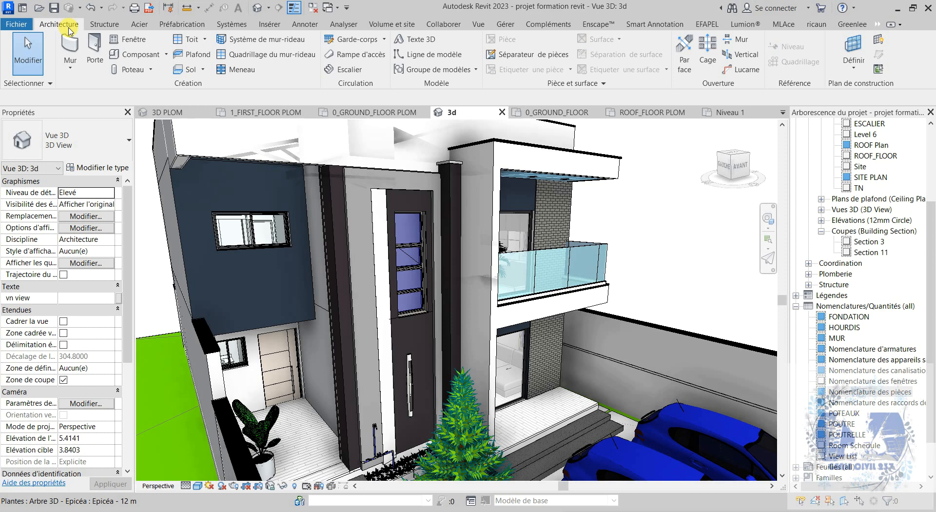
{"action": "left_click", "coordinate": [879, 24]}
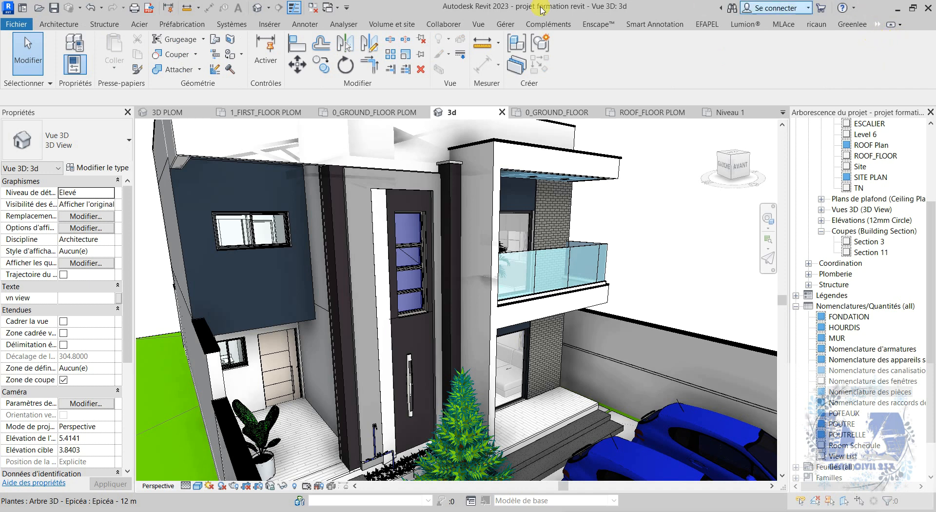
{"action": "left_click", "coordinate": [232, 40]}
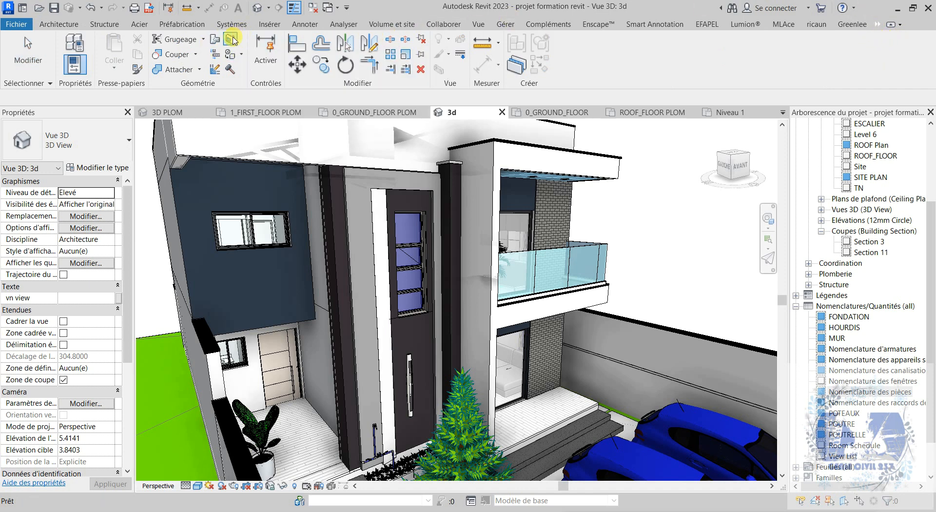
{"action": "left_click", "coordinate": [238, 295]}
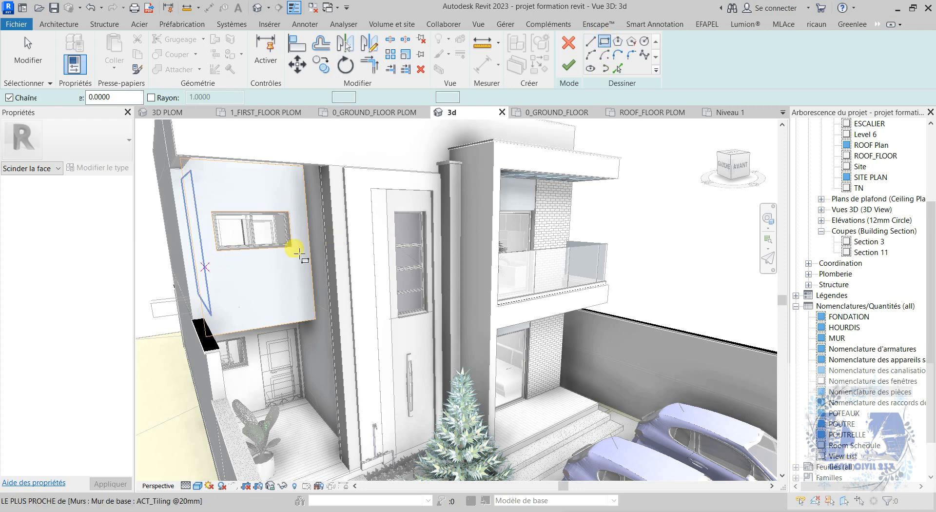
{"action": "left_click", "coordinate": [631, 55]}
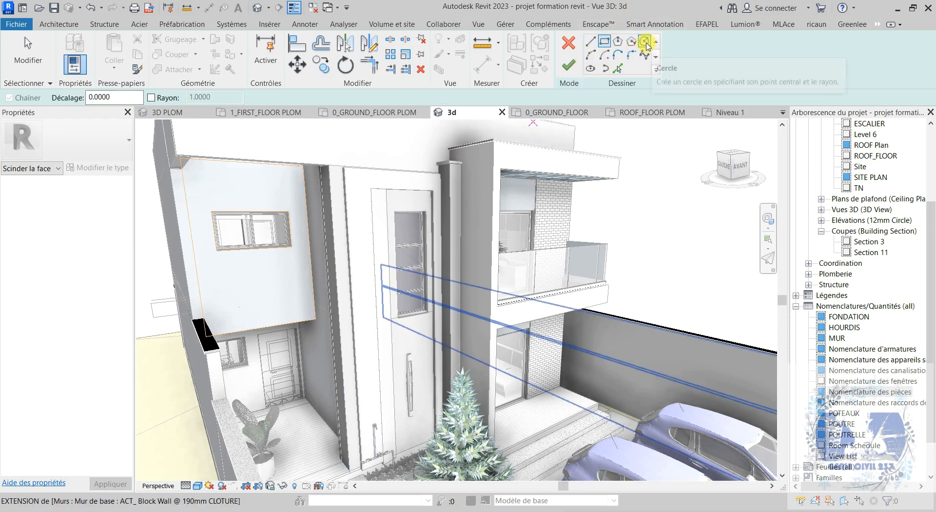
{"action": "left_click", "coordinate": [646, 43]}
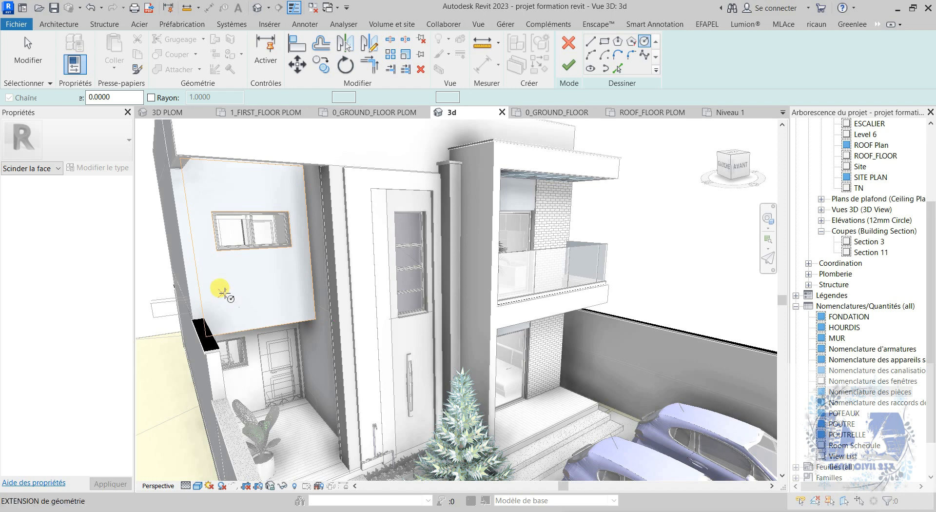
{"action": "left_click", "coordinate": [223, 293]}
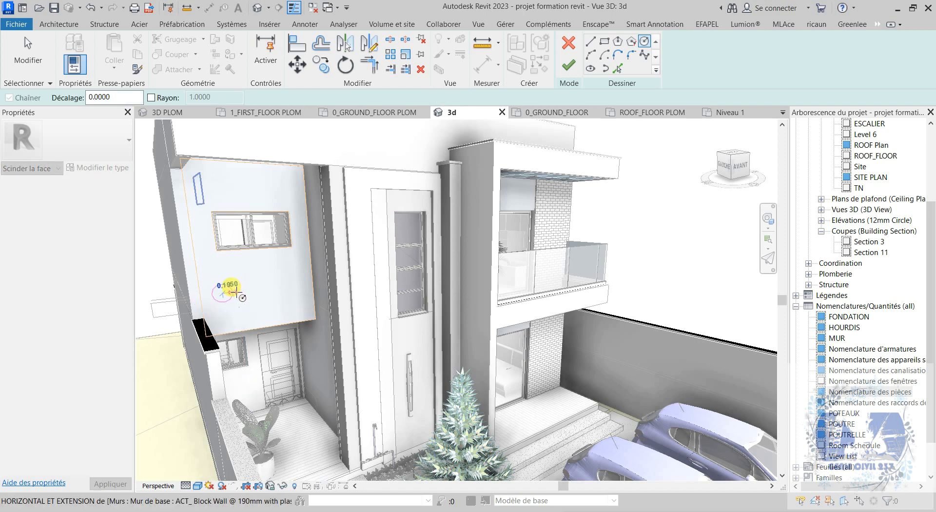
{"action": "left_click", "coordinate": [249, 291]}
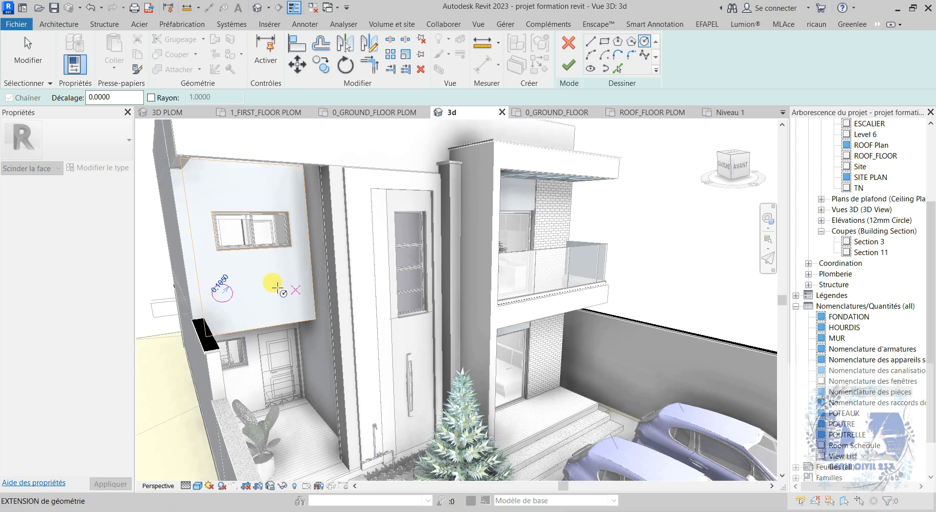
{"action": "key", "text": "Escape"}
{"action": "key", "text": "Escape"}
{"action": "left_click", "coordinate": [569, 65]}
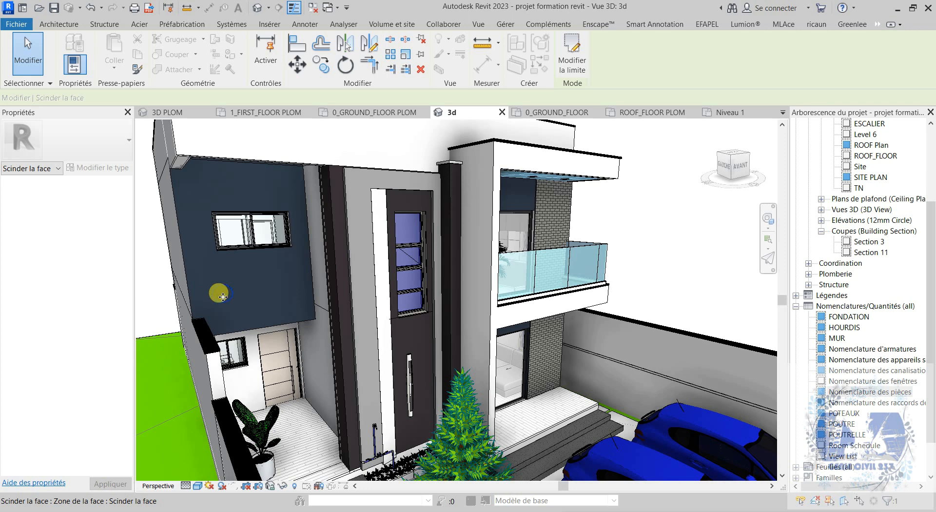
{"action": "left_click", "coordinate": [651, 242]}
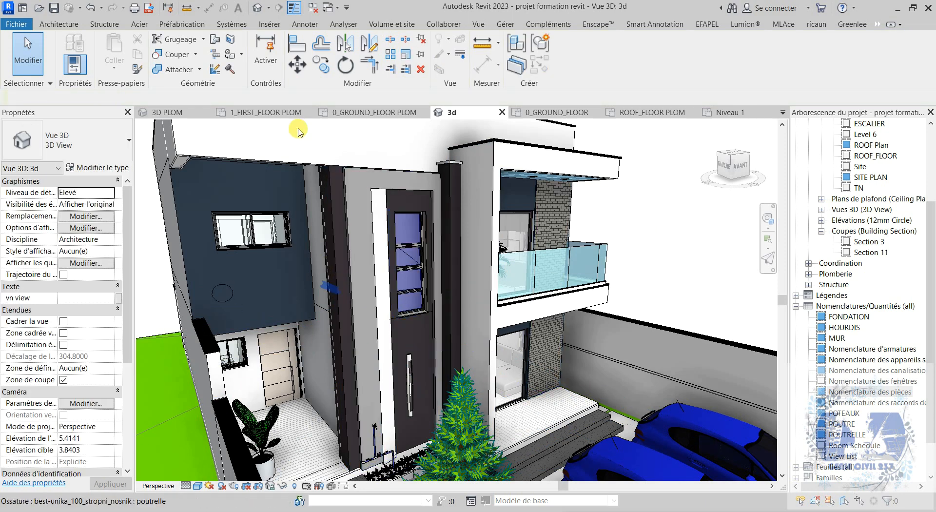
Step: Split the same facade face with a larger circle of about 0.517 m radius beside the small one
{"action": "left_click", "coordinate": [228, 40]}
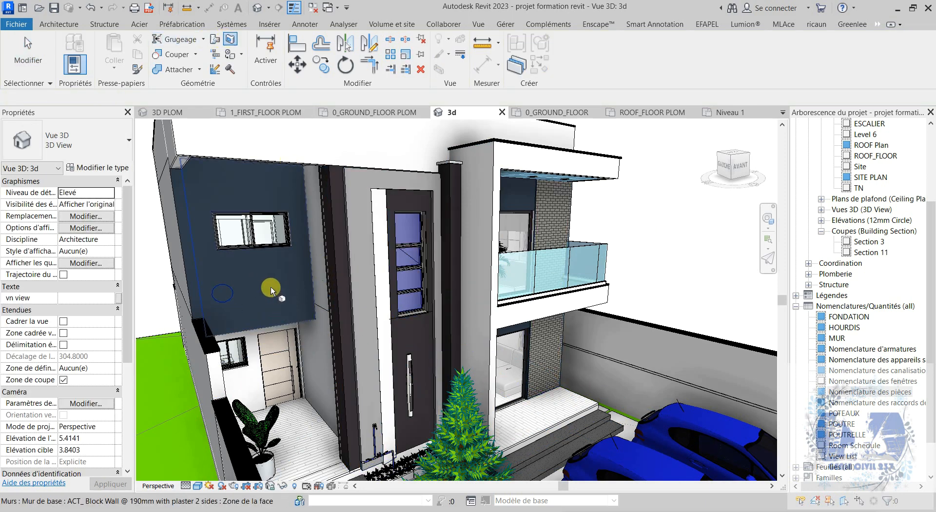
{"action": "left_click", "coordinate": [268, 284]}
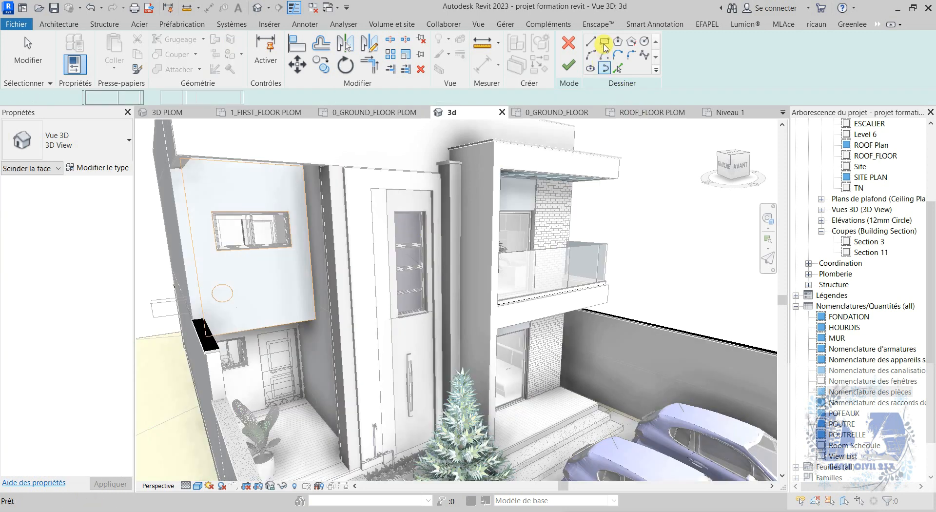
{"action": "left_click", "coordinate": [644, 41]}
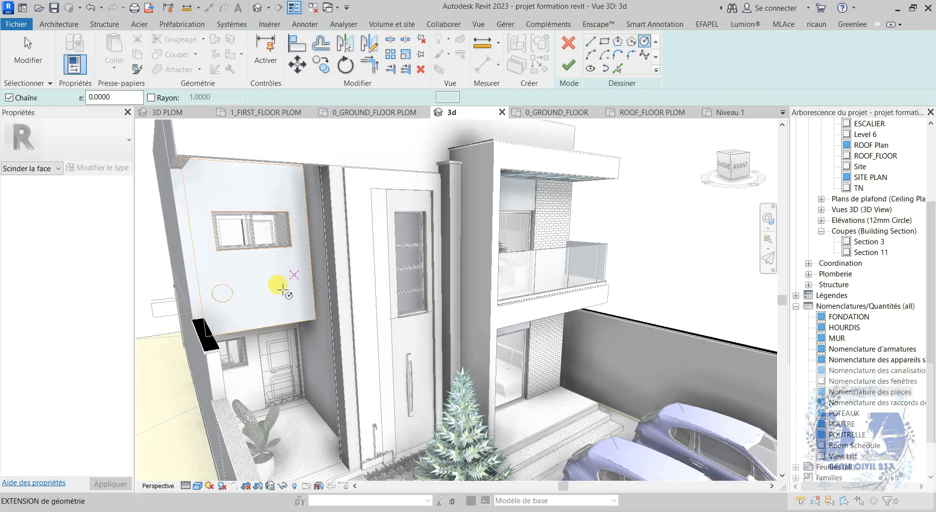
{"action": "left_click", "coordinate": [291, 270]}
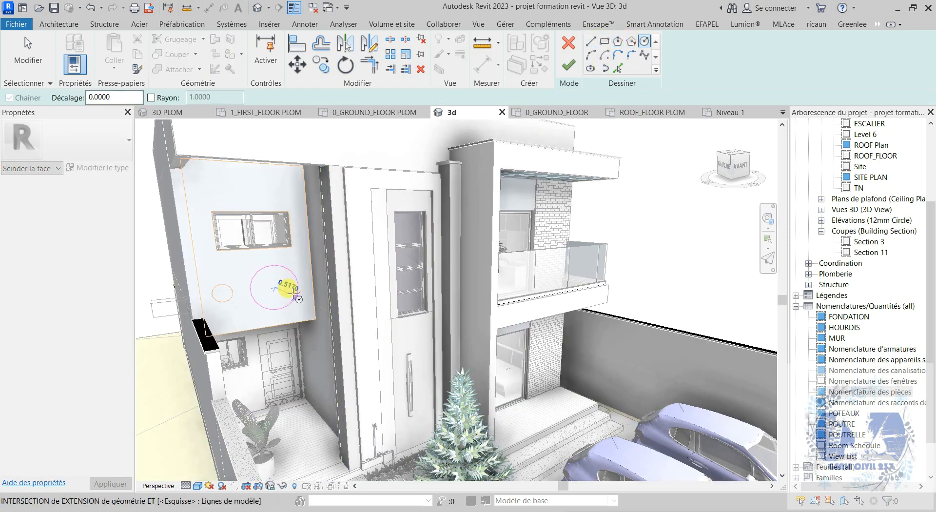
{"action": "left_click", "coordinate": [560, 66]}
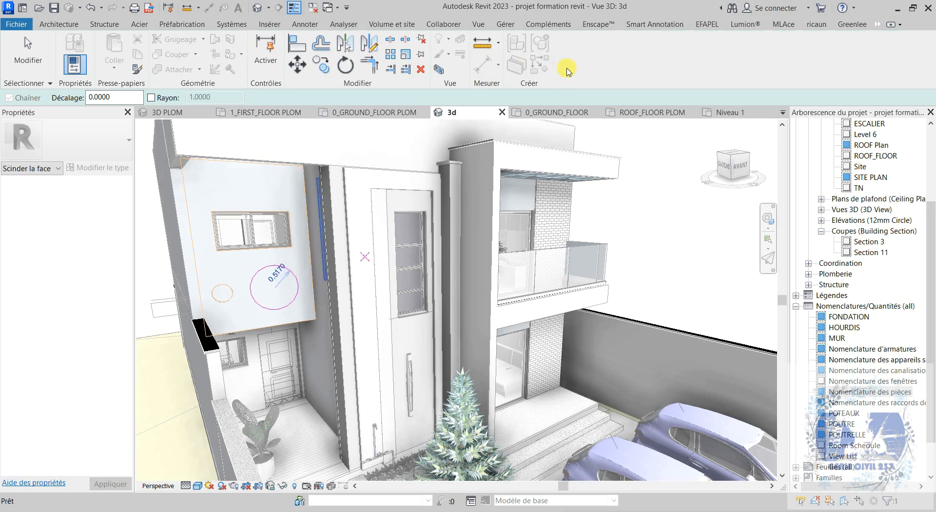
{"action": "left_click", "coordinate": [634, 252]}
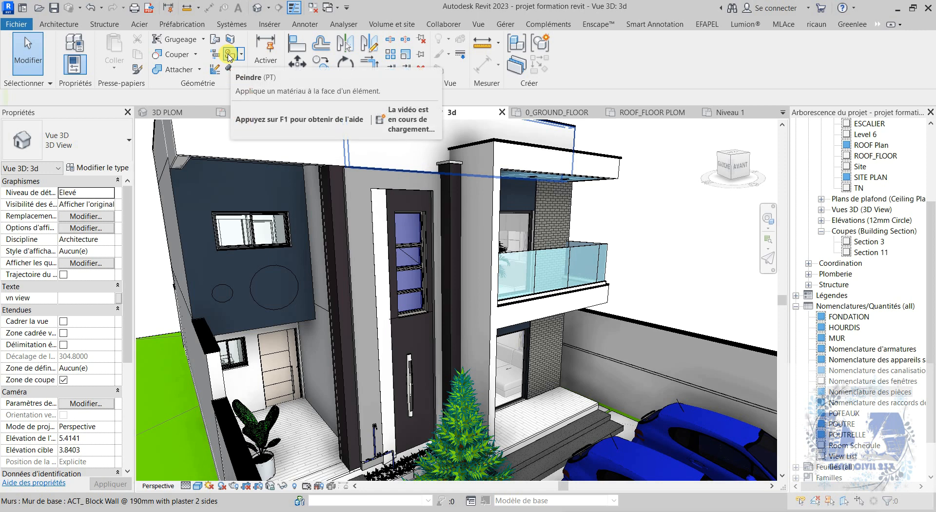
Step: Paint both circular face regions on the facade with the FRP_ALU_RAL9010 material
{"action": "left_click", "coordinate": [230, 55]}
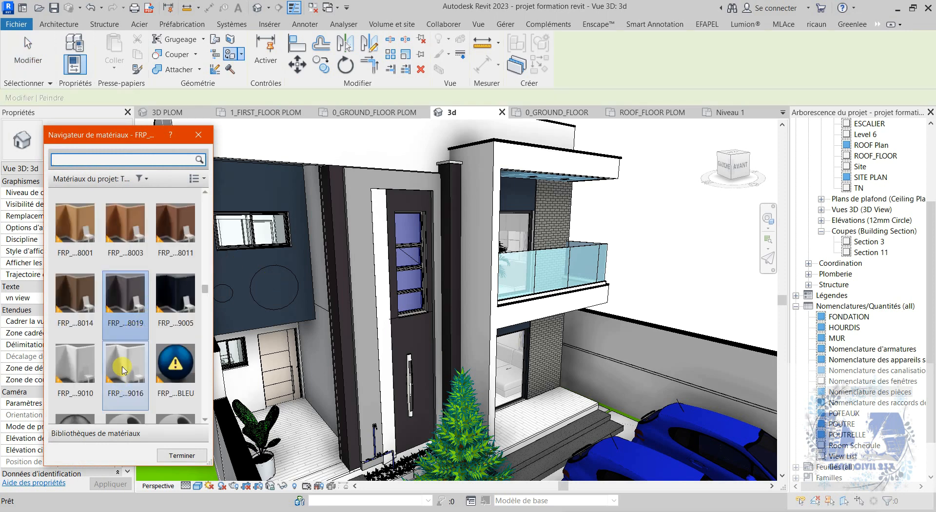
{"action": "left_click", "coordinate": [75, 367]}
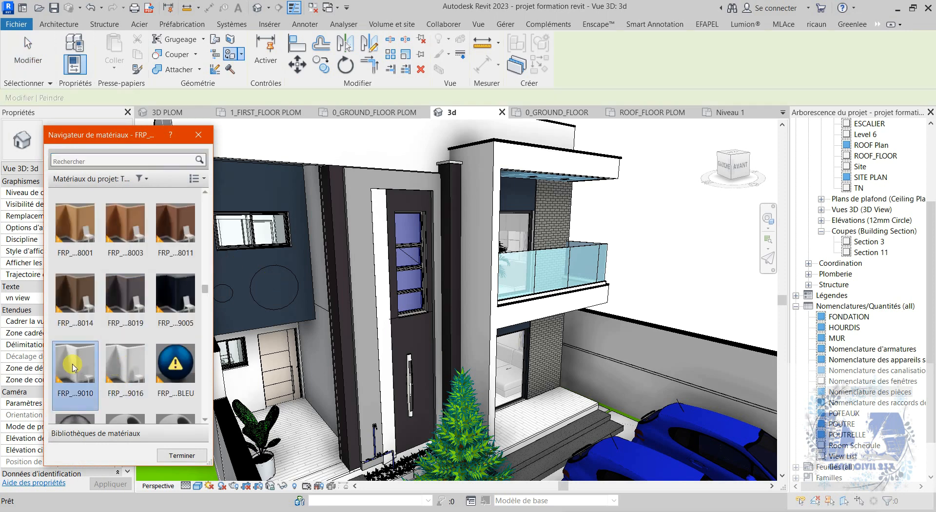
{"action": "left_click", "coordinate": [278, 288]}
{"action": "left_click", "coordinate": [224, 291]}
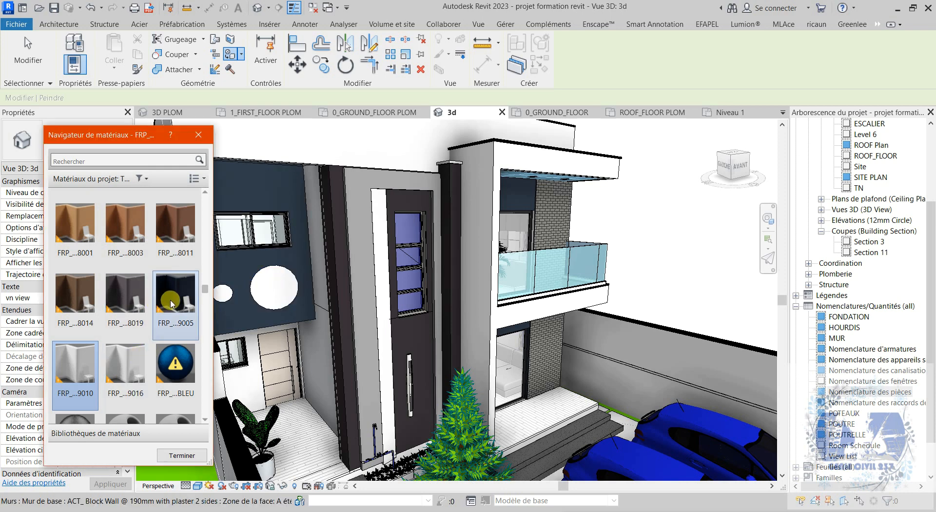
Step: Paint the facade wall face around the circles with the black FRP 9005 material
{"action": "left_click", "coordinate": [171, 304]}
{"action": "left_click", "coordinate": [224, 292]}
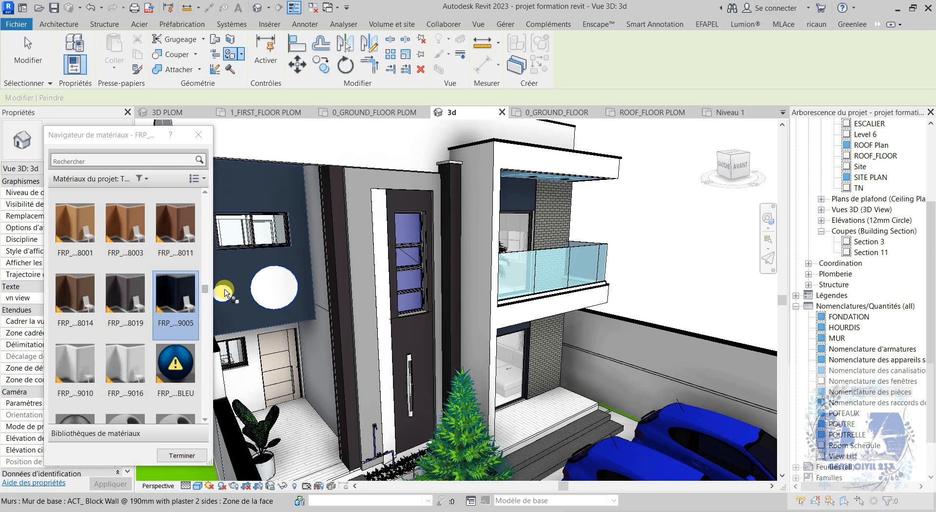
{"action": "left_click", "coordinate": [231, 312]}
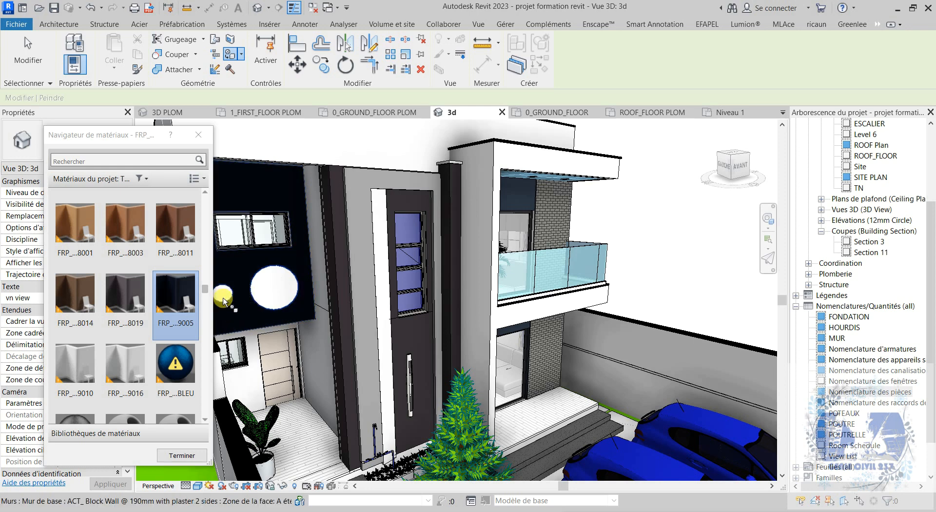
Step: Paint the small circle with the FRP 8014 material and the large one with FRP 8011, and finish painting
{"action": "left_click", "coordinate": [82, 289]}
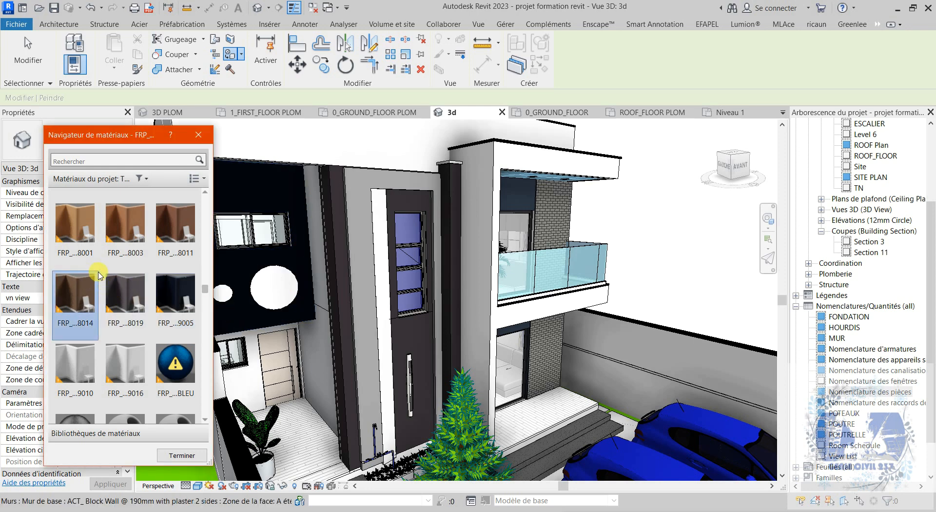
{"action": "left_click", "coordinate": [224, 298]}
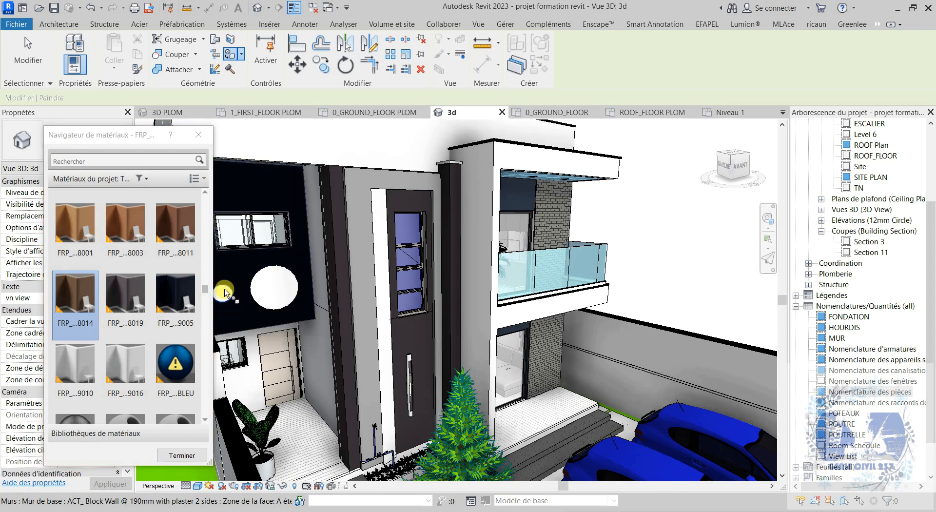
{"action": "left_click", "coordinate": [167, 233]}
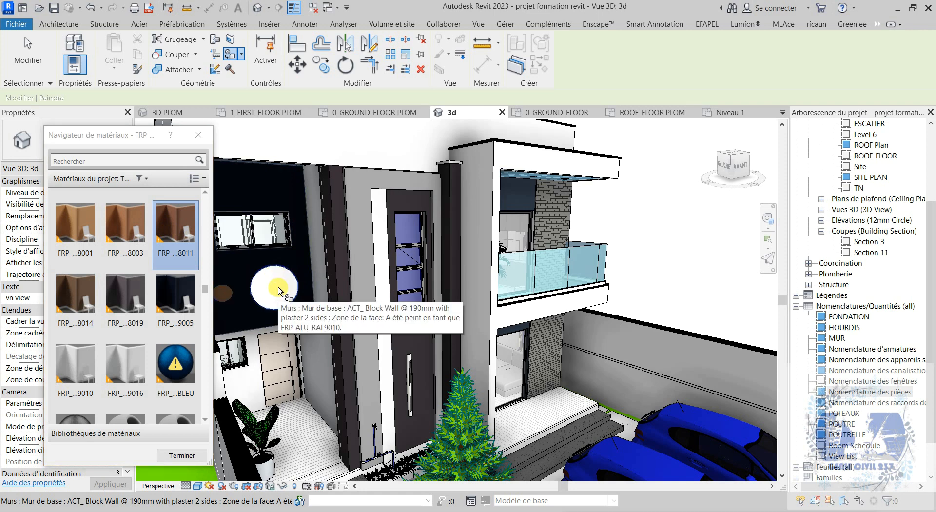
{"action": "left_click", "coordinate": [281, 292]}
{"action": "left_click", "coordinate": [199, 135]}
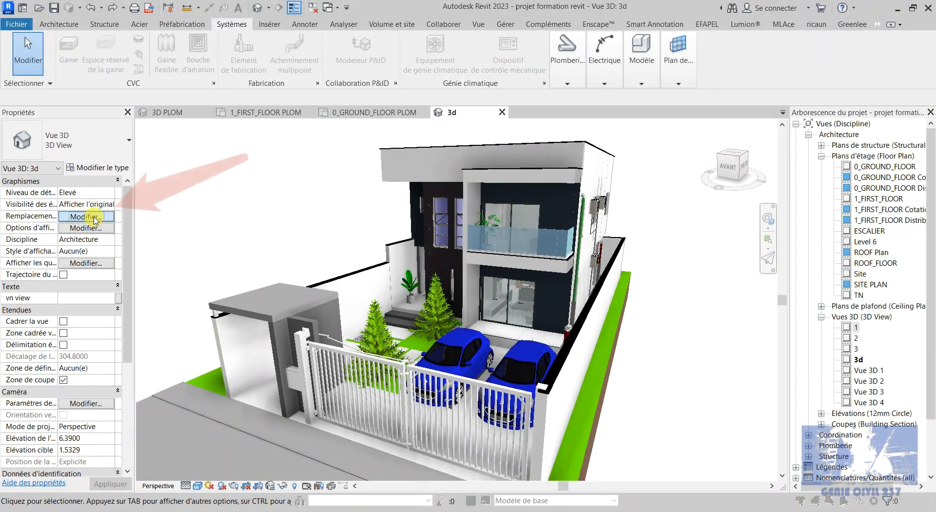
Step: Expand and select all model categories in the 3D view's visibility/graphics overrides
{"action": "left_click", "coordinate": [86, 216]}
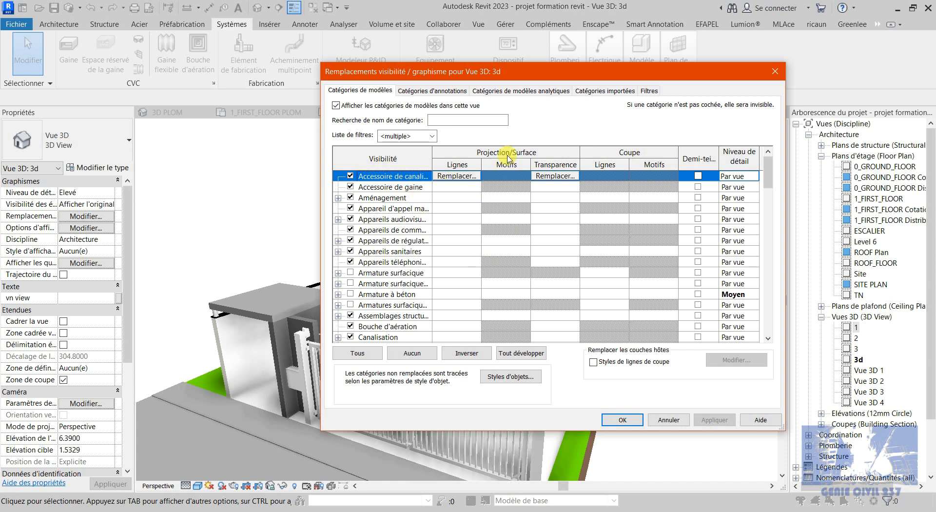
{"action": "left_click", "coordinate": [508, 356]}
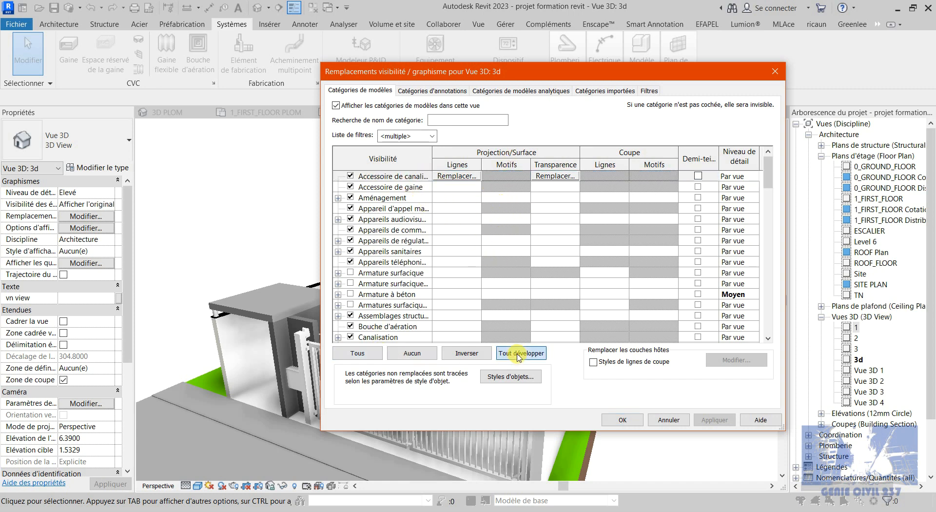
{"action": "left_click", "coordinate": [358, 355]}
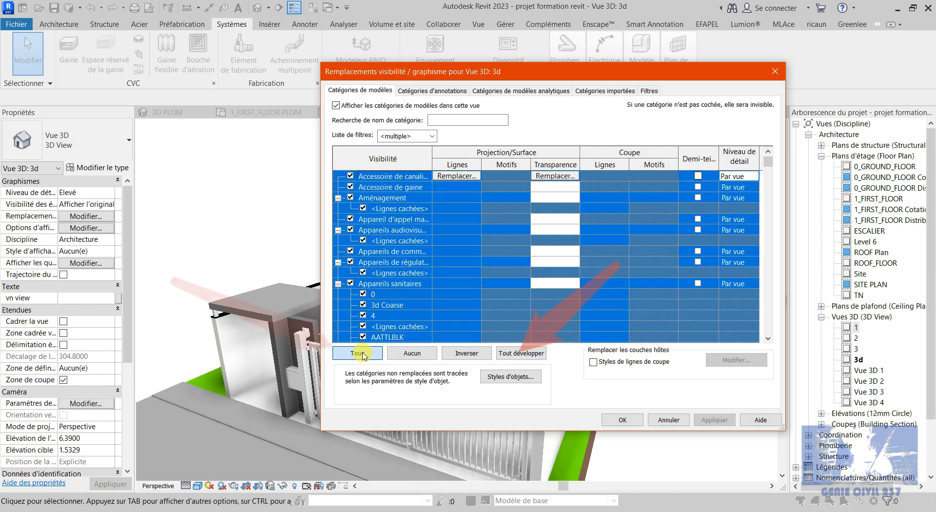
Step: Override the selected categories' projection/surface background pattern with solid fill in colour RGB 202-169-053, and apply the overrides to the 3D view
{"action": "left_click", "coordinate": [507, 197]}
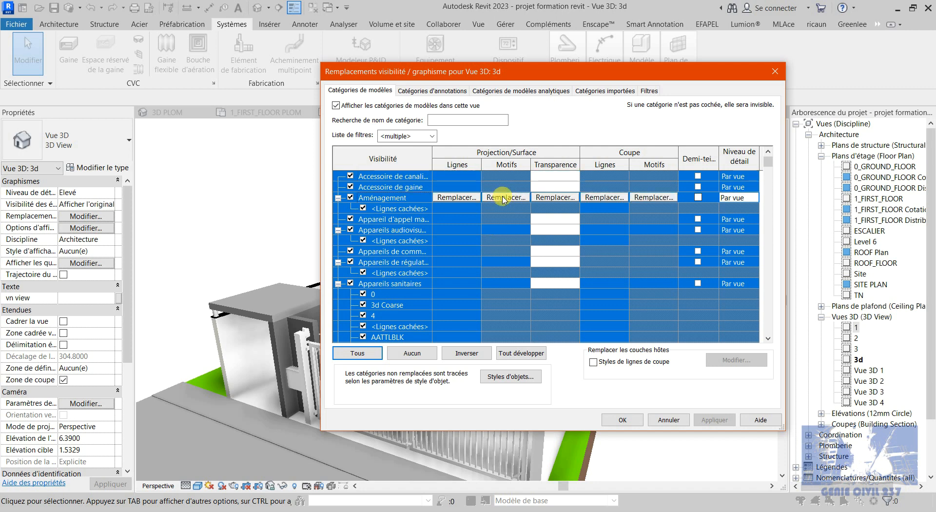
{"action": "left_click", "coordinate": [505, 197]}
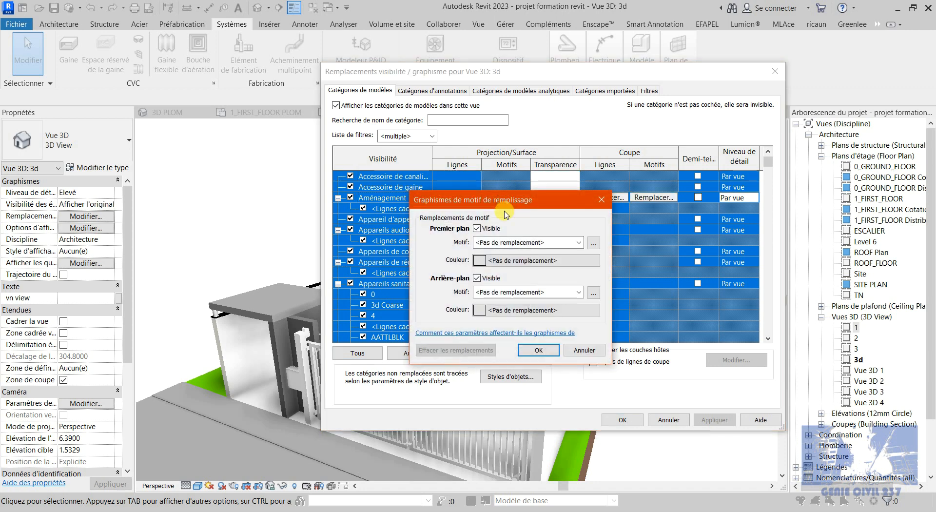
{"action": "left_click", "coordinate": [486, 293]}
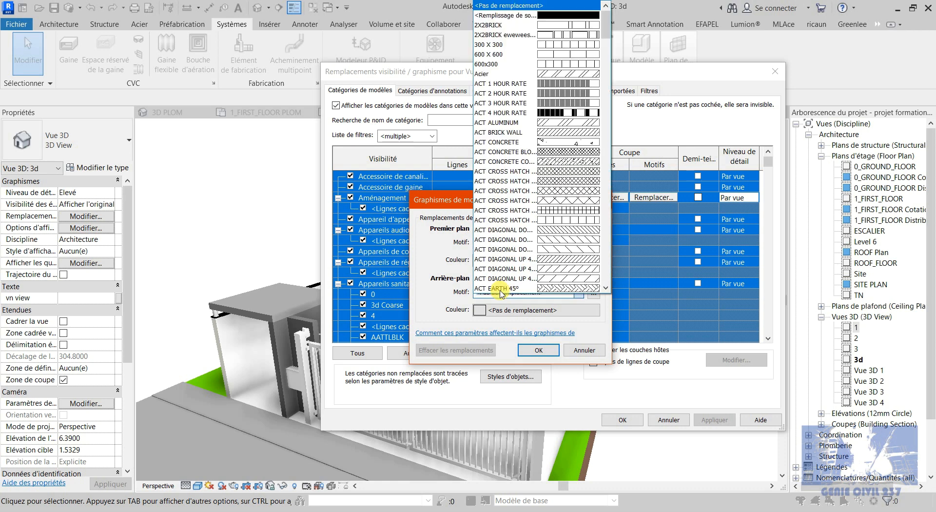
{"action": "left_click", "coordinate": [571, 16]}
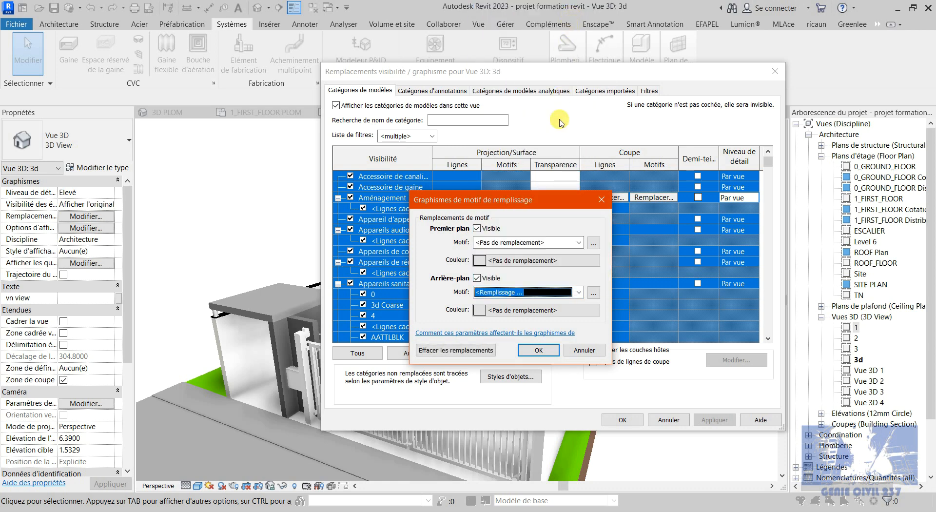
{"action": "left_click", "coordinate": [480, 310]}
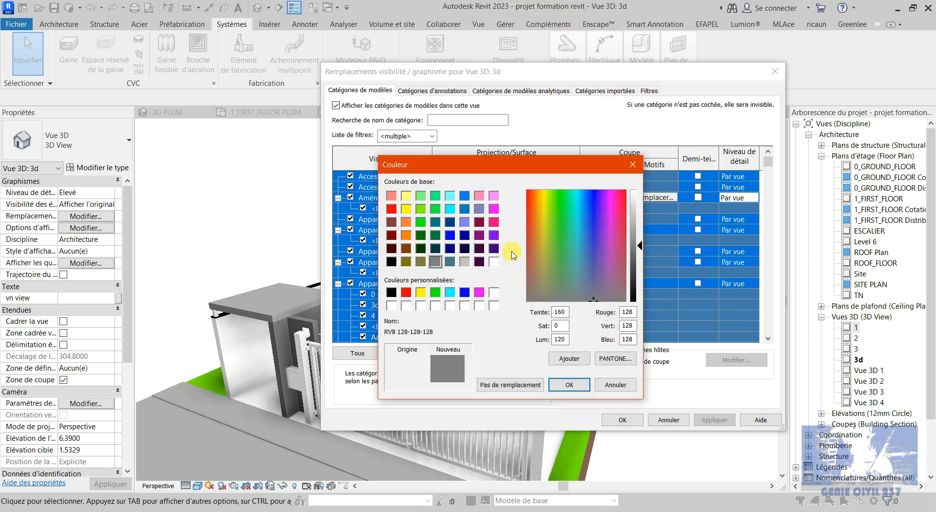
{"action": "left_click", "coordinate": [541, 246]}
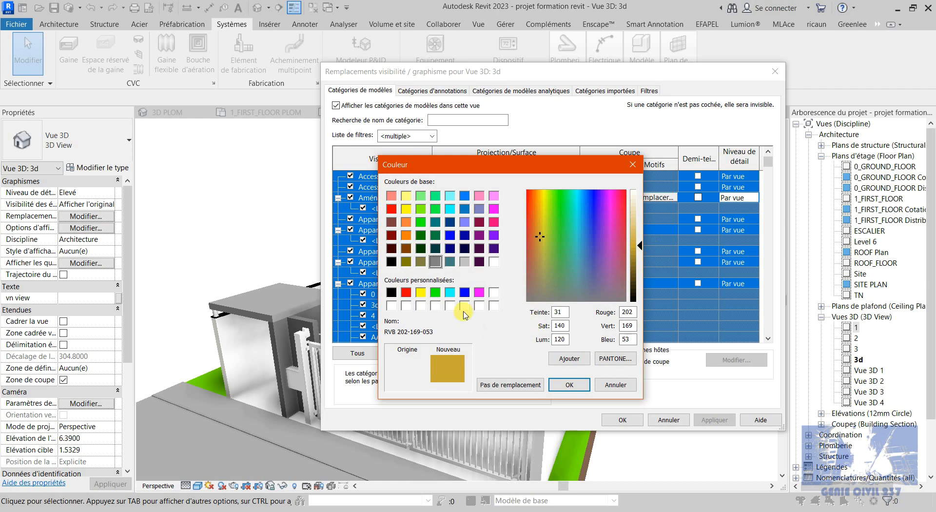
{"action": "left_click", "coordinate": [568, 384]}
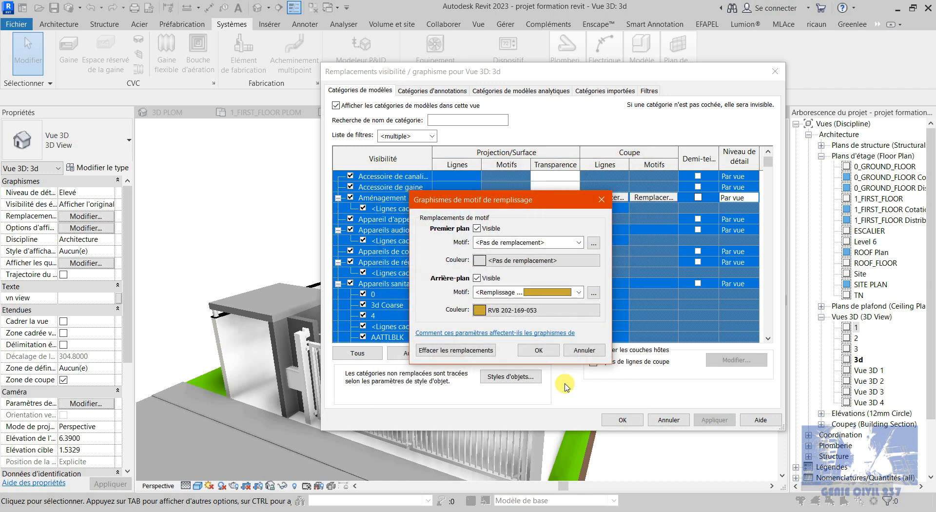
{"action": "left_click", "coordinate": [526, 350]}
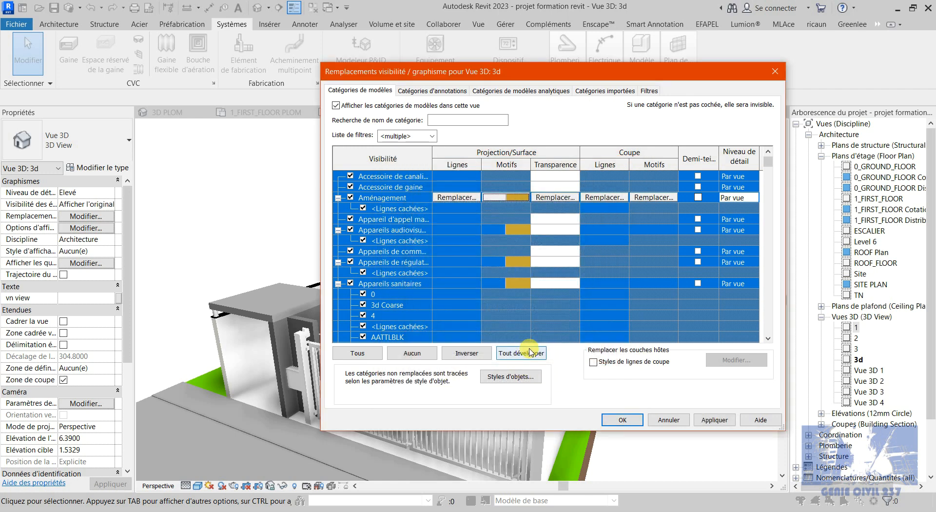
{"action": "left_click", "coordinate": [623, 420]}
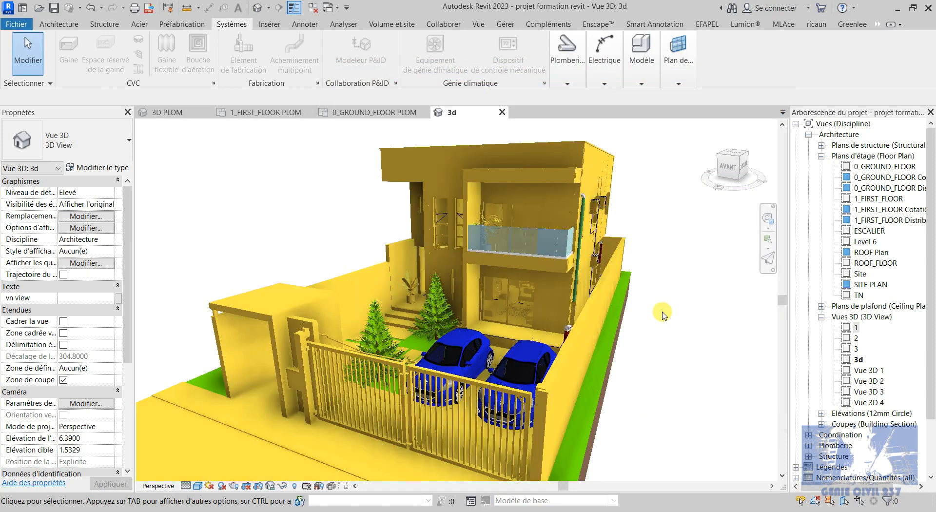
Step: Hide the Topographie and Plantes model categories in the 3D view's visibility/graphics overrides
{"action": "left_click", "coordinate": [106, 220]}
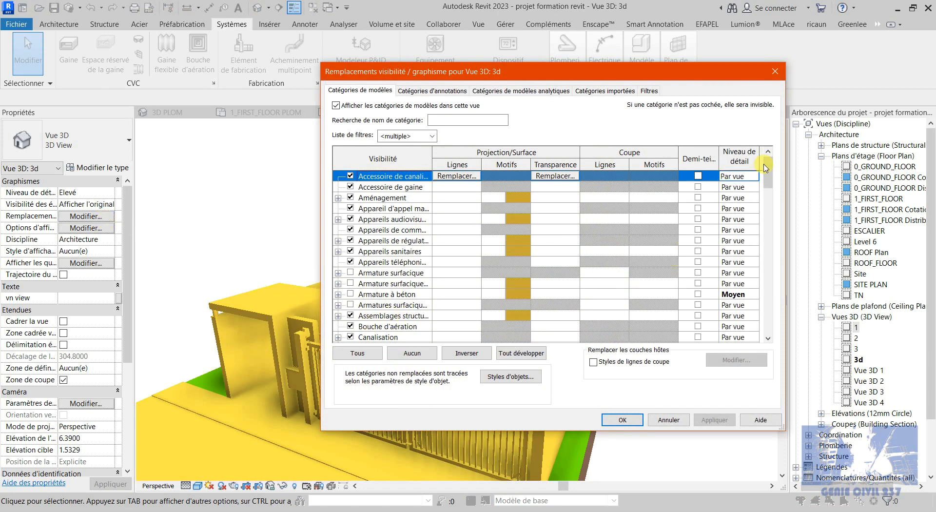
{"action": "left_click_drag", "start_coordinate": [770, 169], "coordinate": [767, 358]}
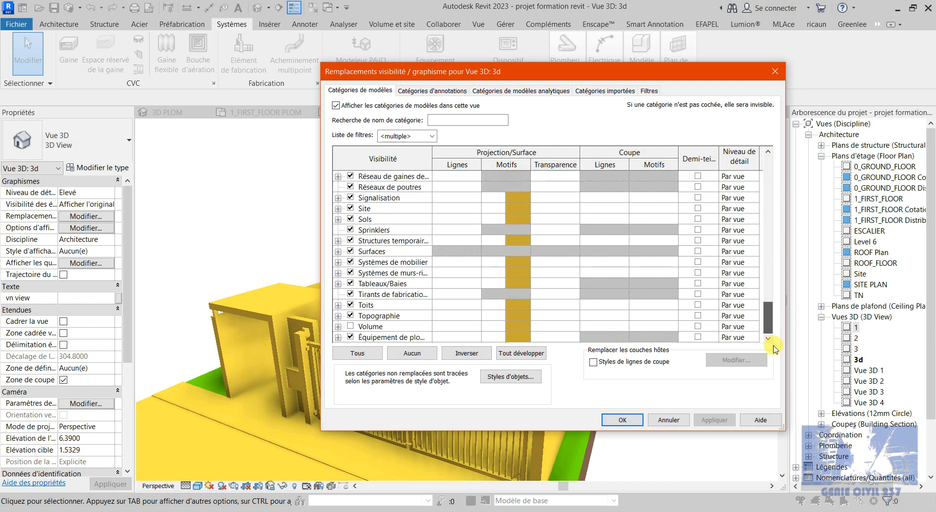
{"action": "left_click", "coordinate": [351, 316]}
{"action": "scroll", "coordinate": [358, 282], "scroll_direction": "up", "scroll_amount": 5}
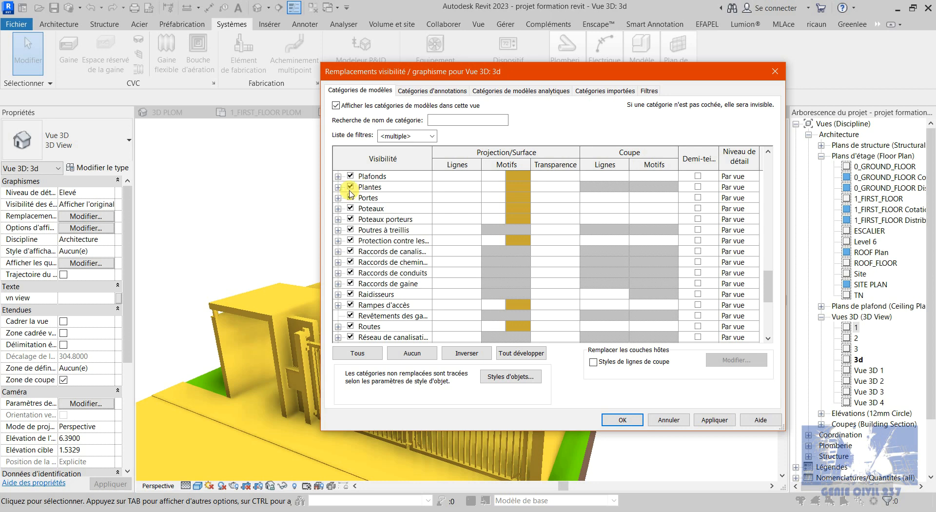
{"action": "left_click", "coordinate": [350, 187]}
{"action": "left_click", "coordinate": [616, 418]}
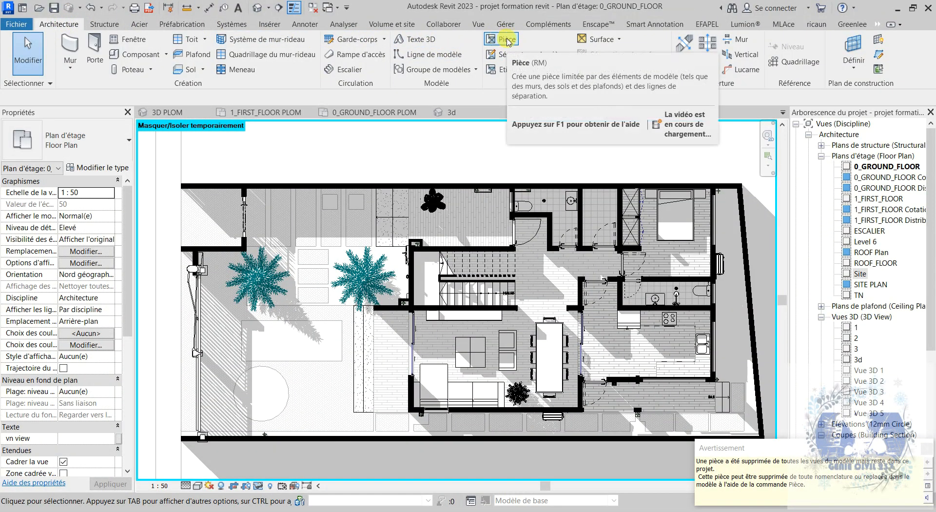
{"action": "left_click", "coordinate": [507, 42]}
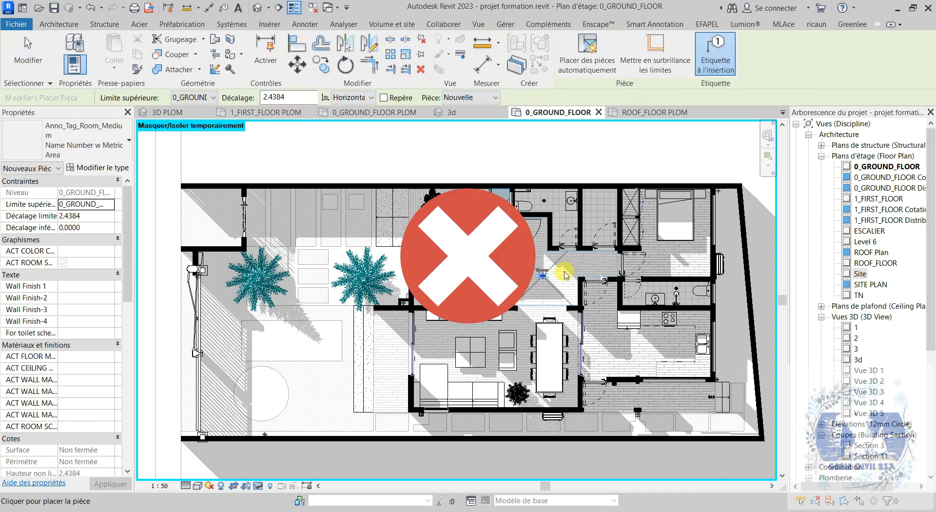
{"action": "key", "text": "Escape"}
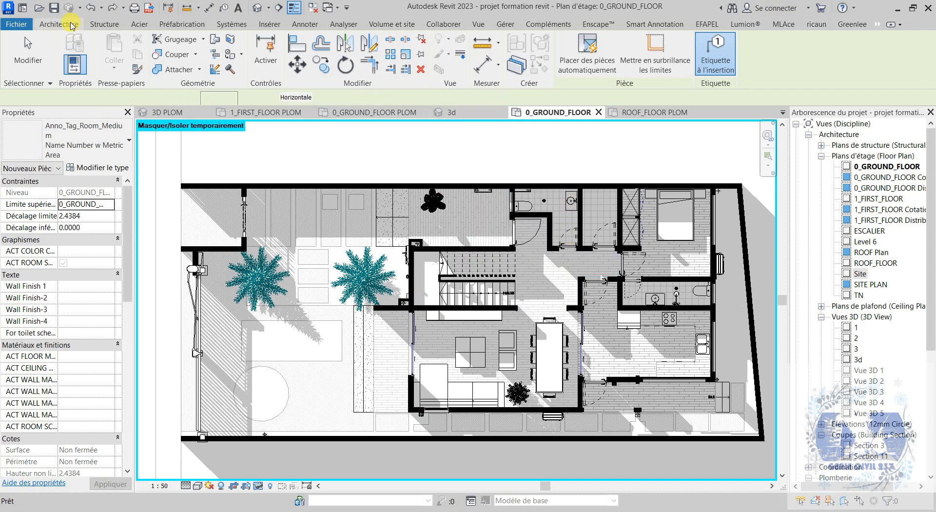
{"action": "left_click", "coordinate": [67, 24]}
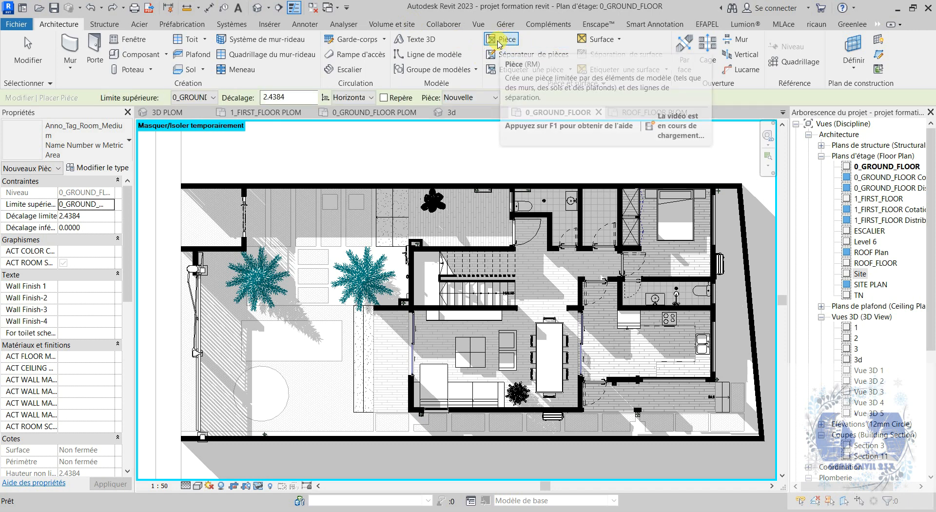
{"action": "key", "text": "Escape"}
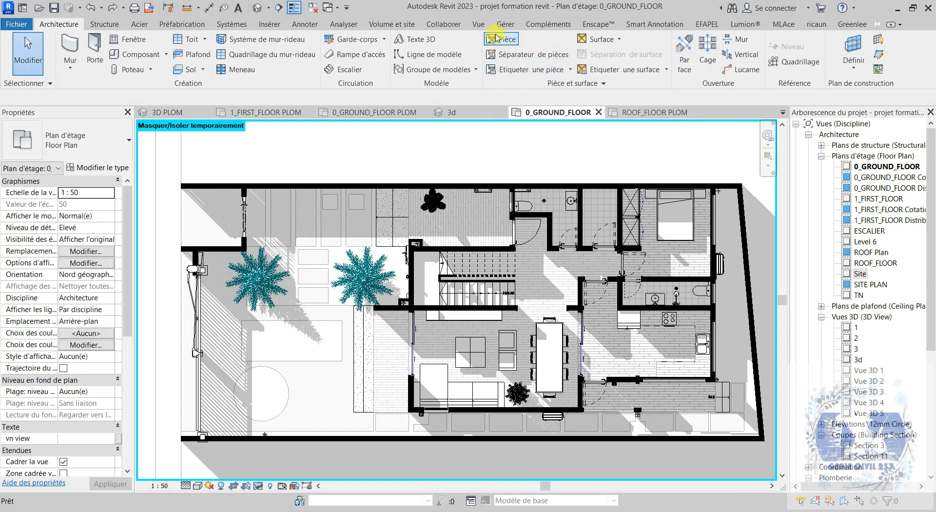
Step: Place tagged rooms automatically in all enclosed areas of the 0_GROUND_FLOOR plan, and end room placement
{"action": "left_click", "coordinate": [498, 39]}
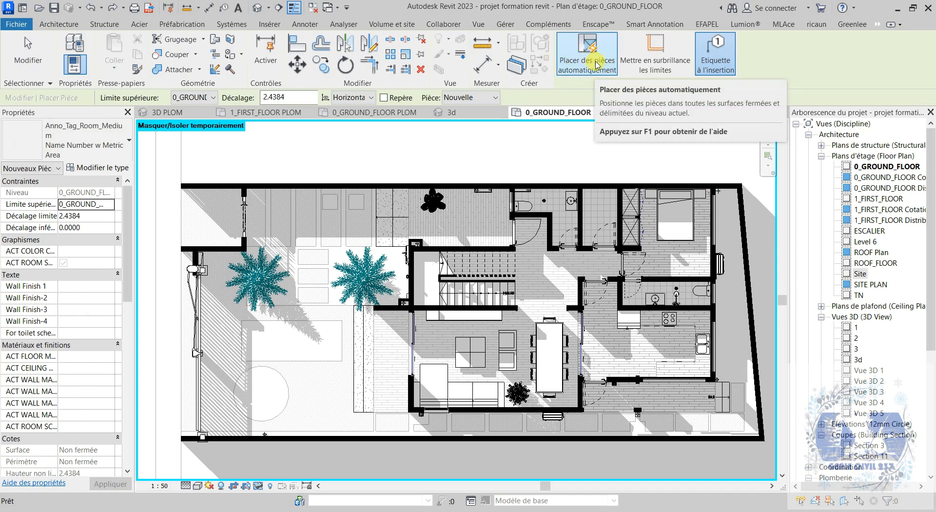
{"action": "left_click", "coordinate": [585, 58]}
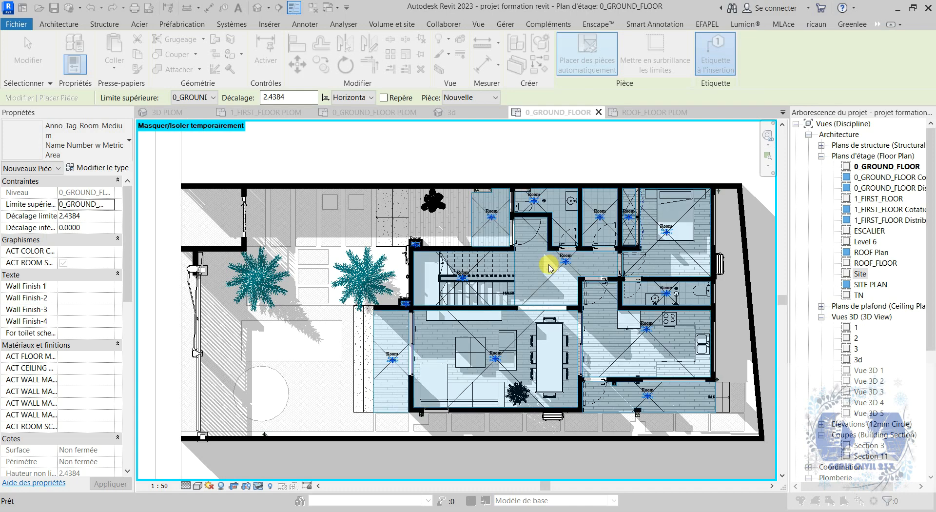
{"action": "left_click", "coordinate": [540, 262]}
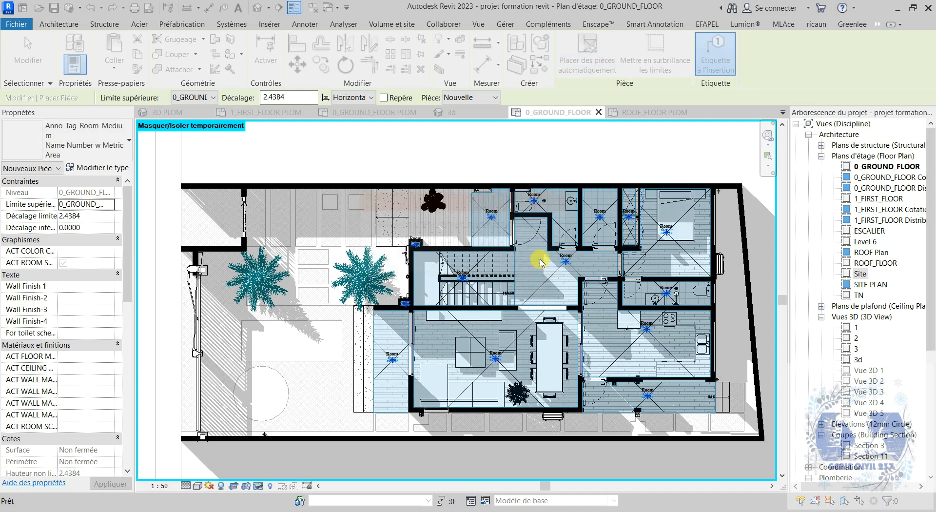
{"action": "key", "text": "Escape"}
{"action": "key", "text": "Escape"}
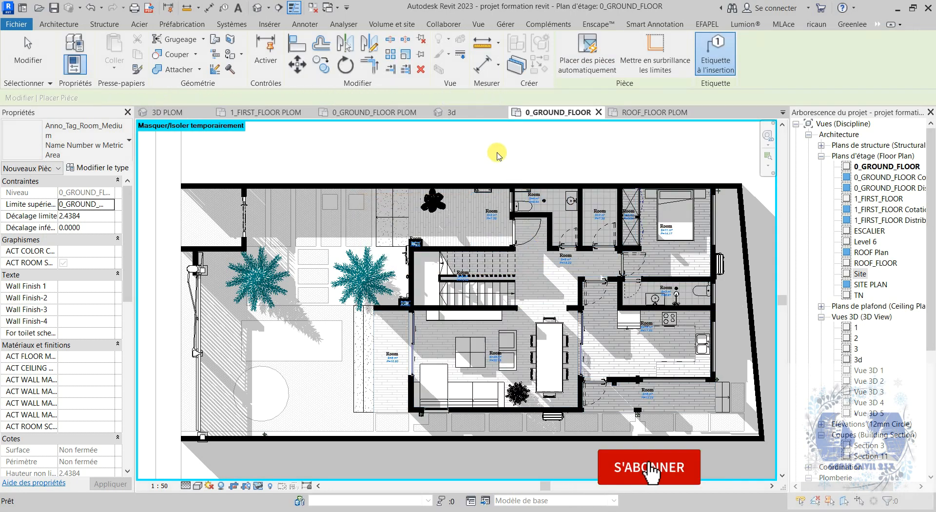